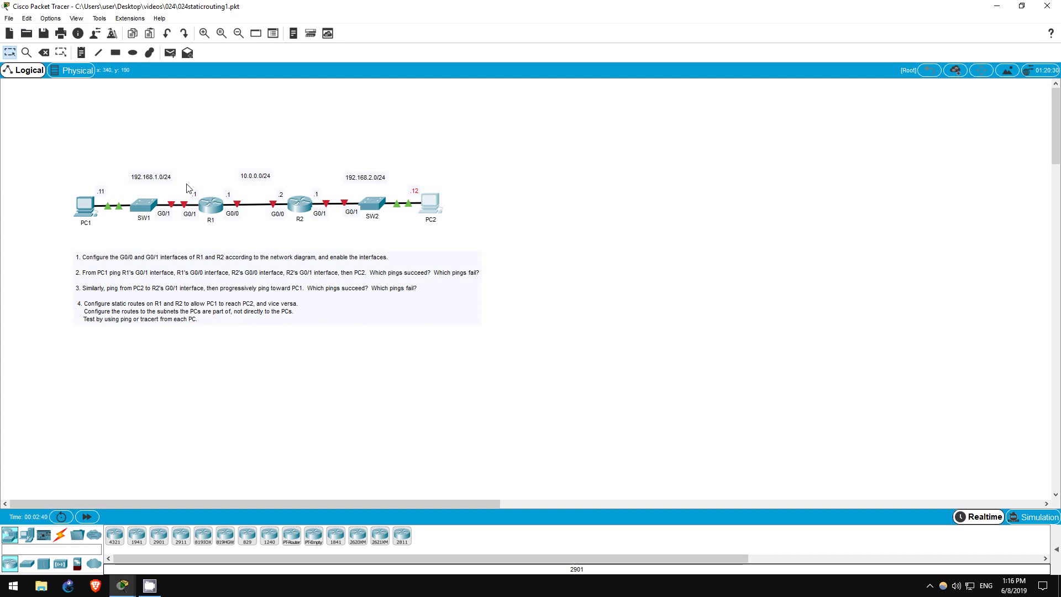
Select the routers, network labels and links on the diagram to review the topology
left_click_drag(179, 184, 340, 234)
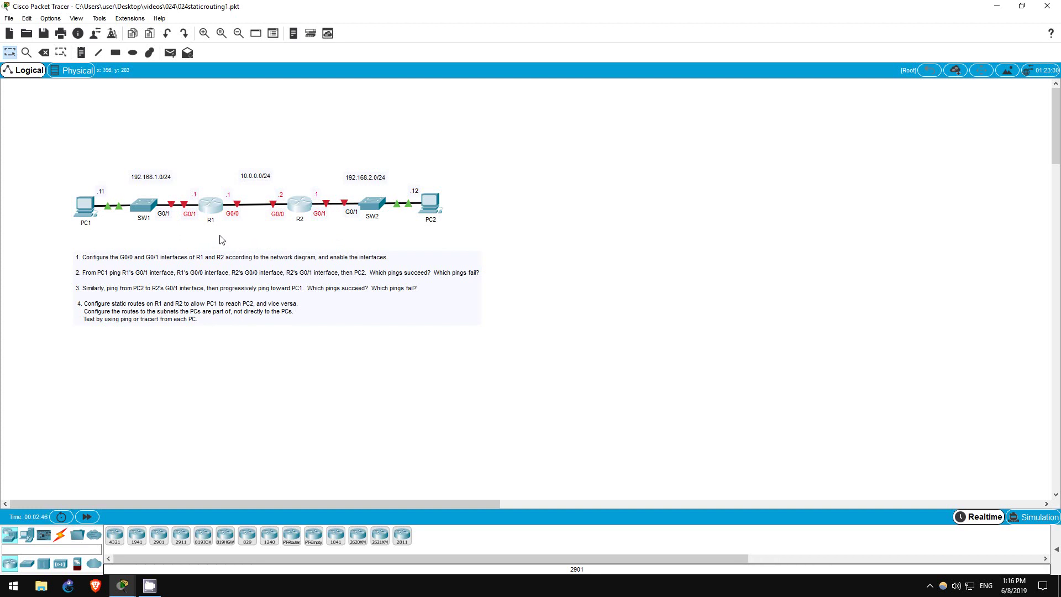
mouse_move(212, 231)
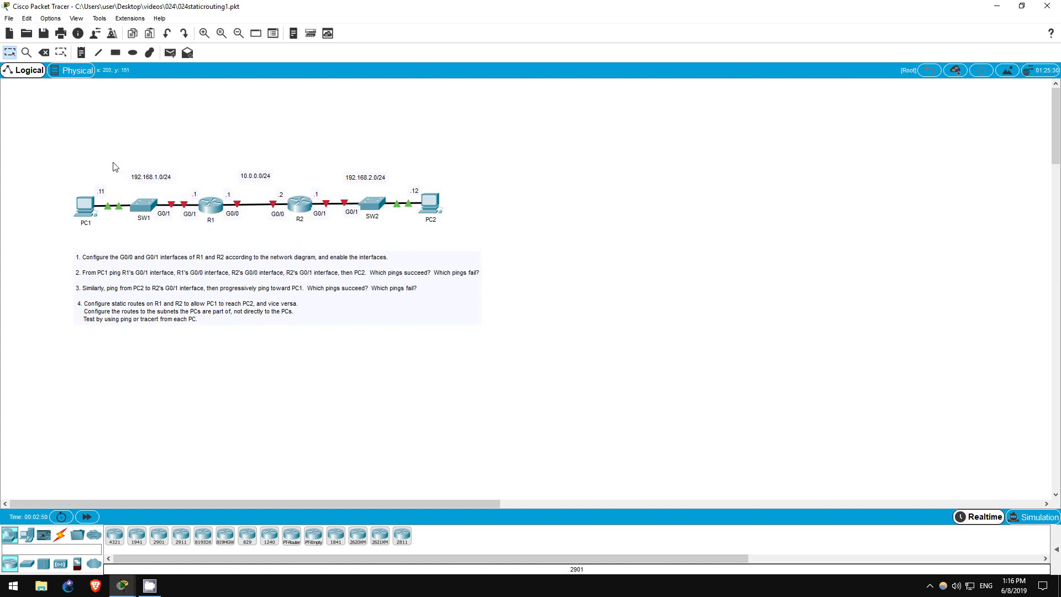
left_click_drag(113, 163, 189, 191)
left_click_drag(78, 185, 206, 231)
left_click_drag(233, 165, 294, 186)
left_click_drag(217, 188, 301, 224)
left_click(314, 179)
left_click_drag(332, 168, 301, 232)
In R1's CLI, give G0/0 address 10.0.0.1 255.255.255.0 and enable it
left_click(217, 206)
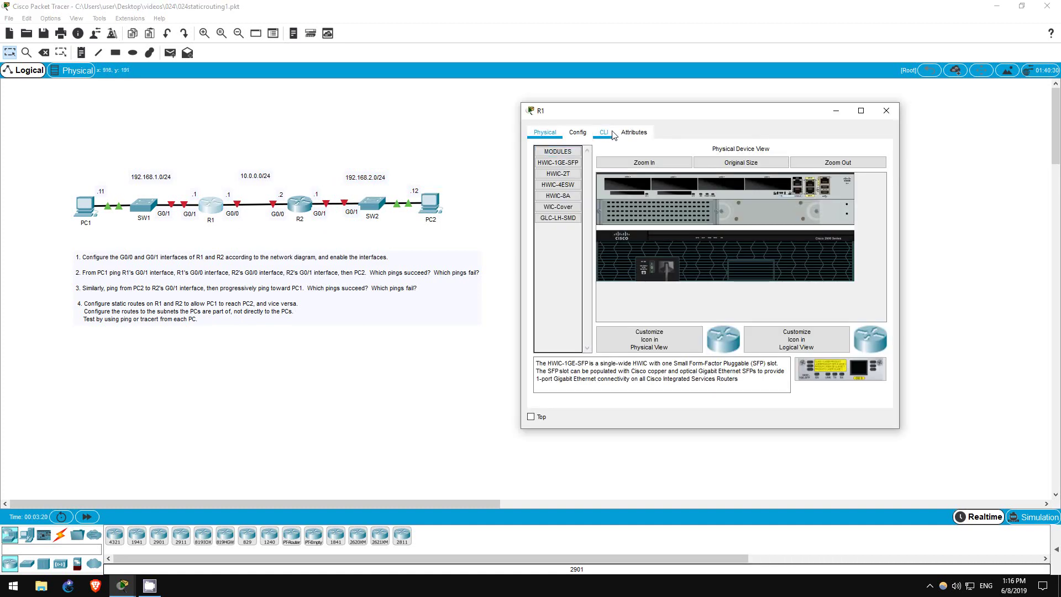
left_click(604, 133)
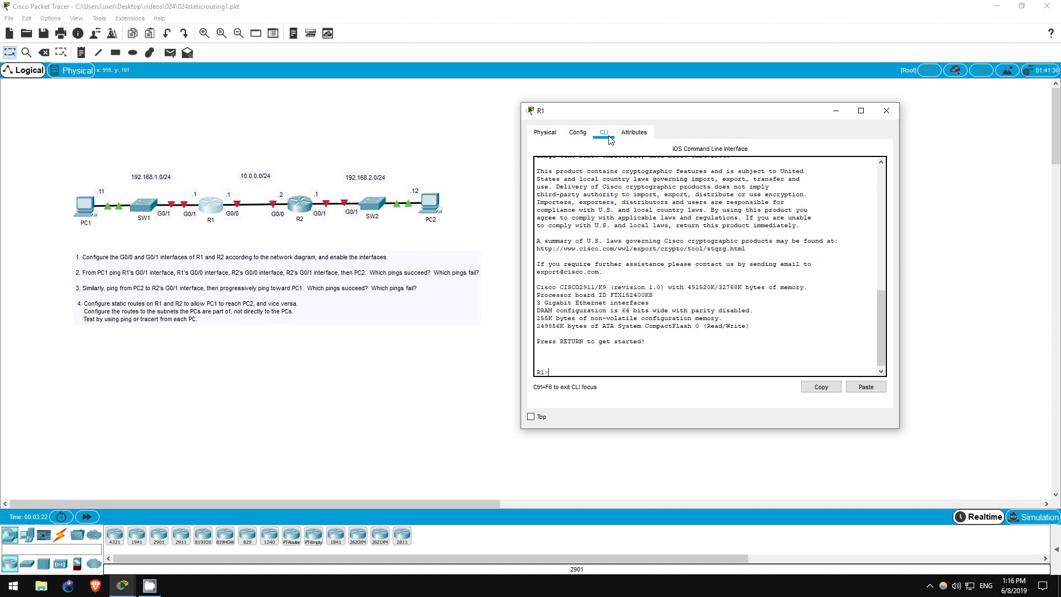
type("en")
key("Return")
type("conf t")
key("Return")
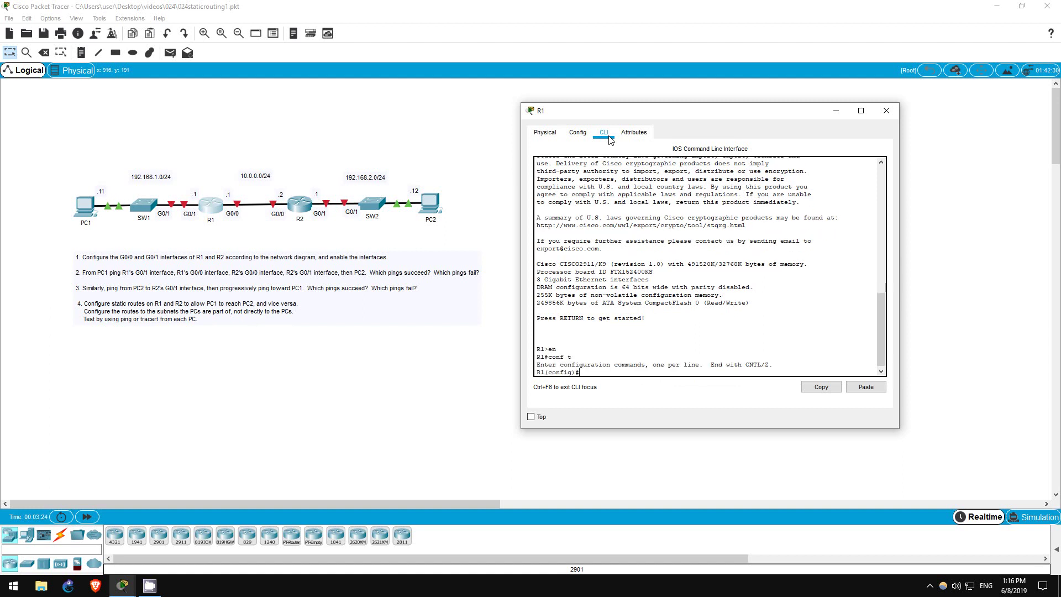
type("int g0/0")
key("Return")
type("ip add 10.0.0.1")
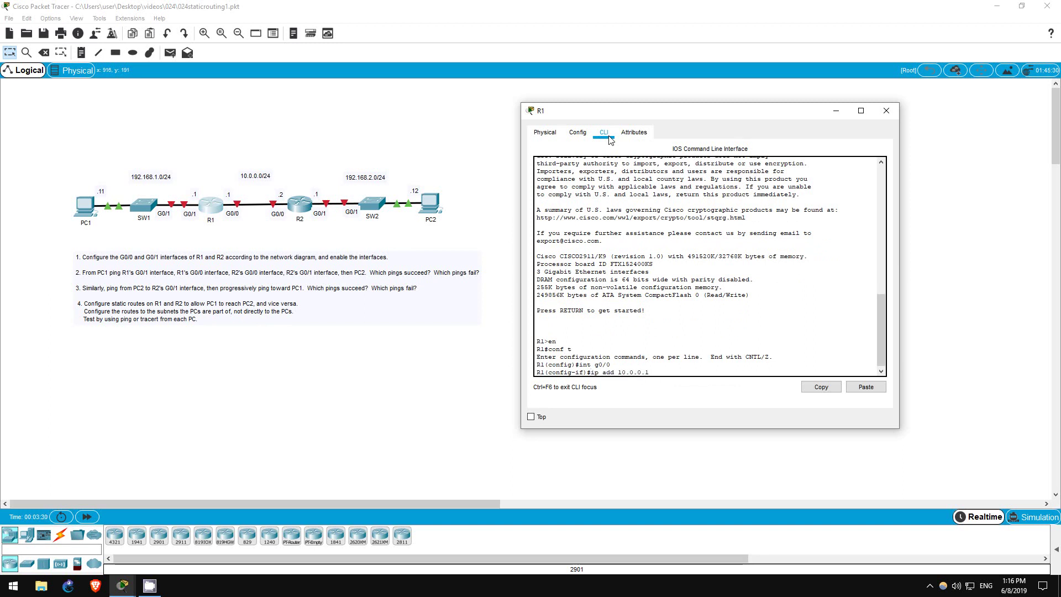
type(" 255.255.255.0")
key("Return")
type("no shut")
key("Return")
key("Return")
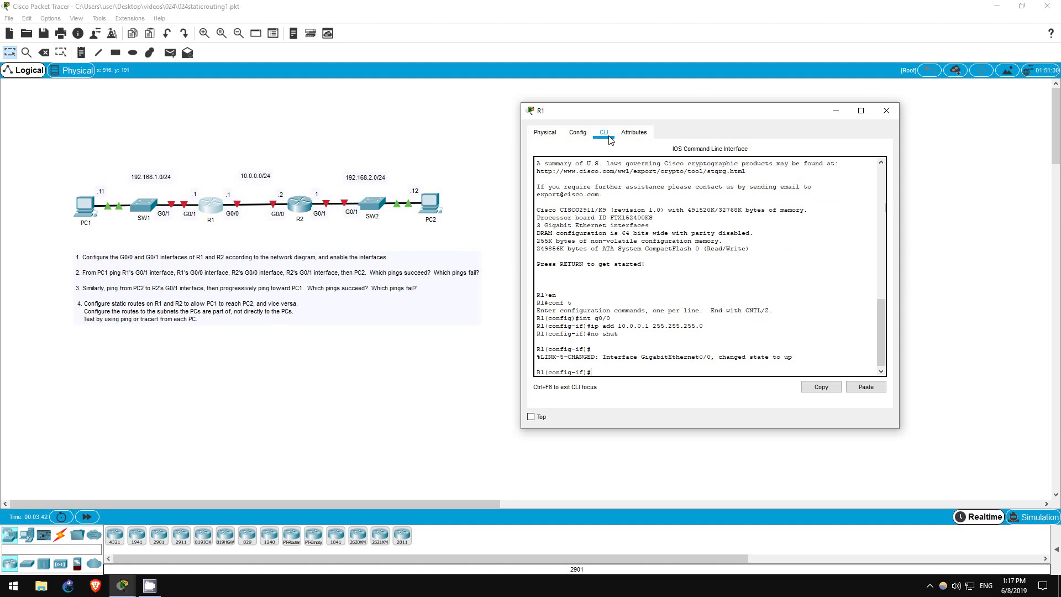
Give R1's G0/1 address 192.168.1.1 255.255.255.0 and enable it
type("int g0/1")
key("Return")
type("ip add 192.16")
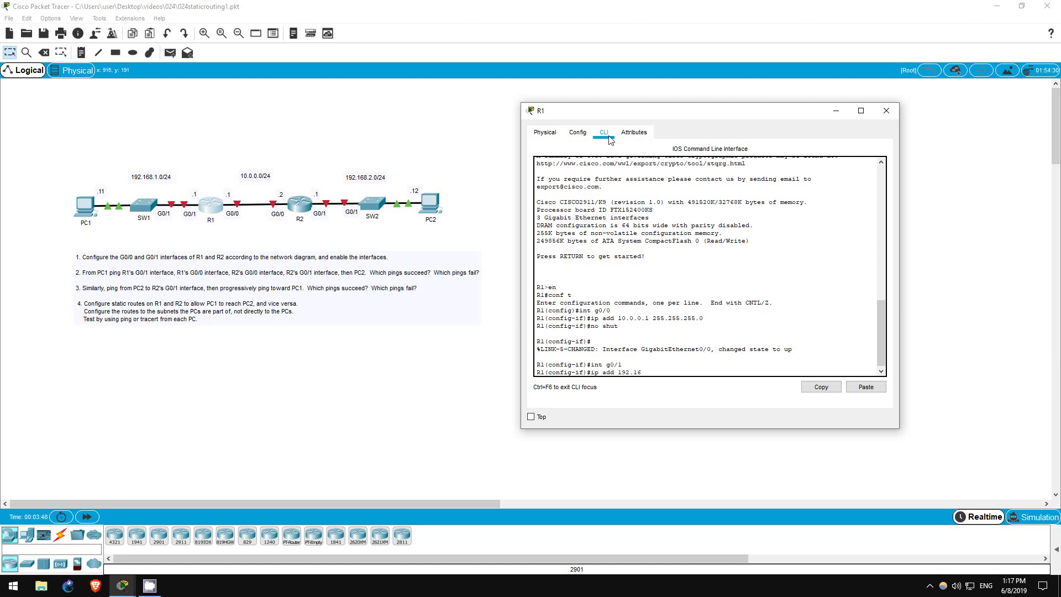
type("8.1.1 255.255.255.0")
key("Return")
type("no shut")
key("Return")
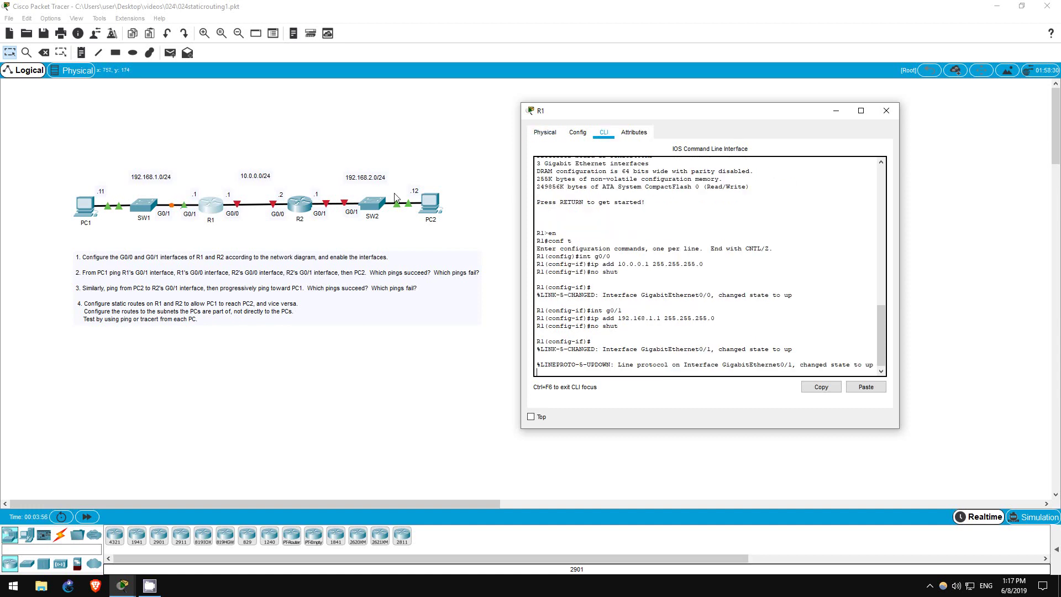
In R2's CLI, give G0/0 address 10.0.0.2 255.255.255.0 and enable it
left_click(299, 205)
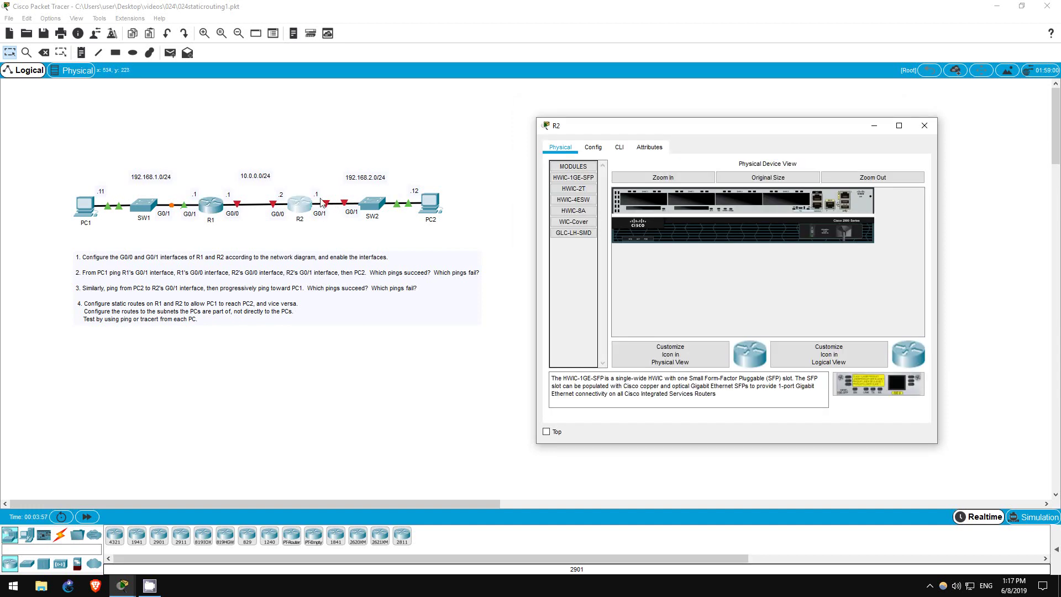
left_click(622, 148)
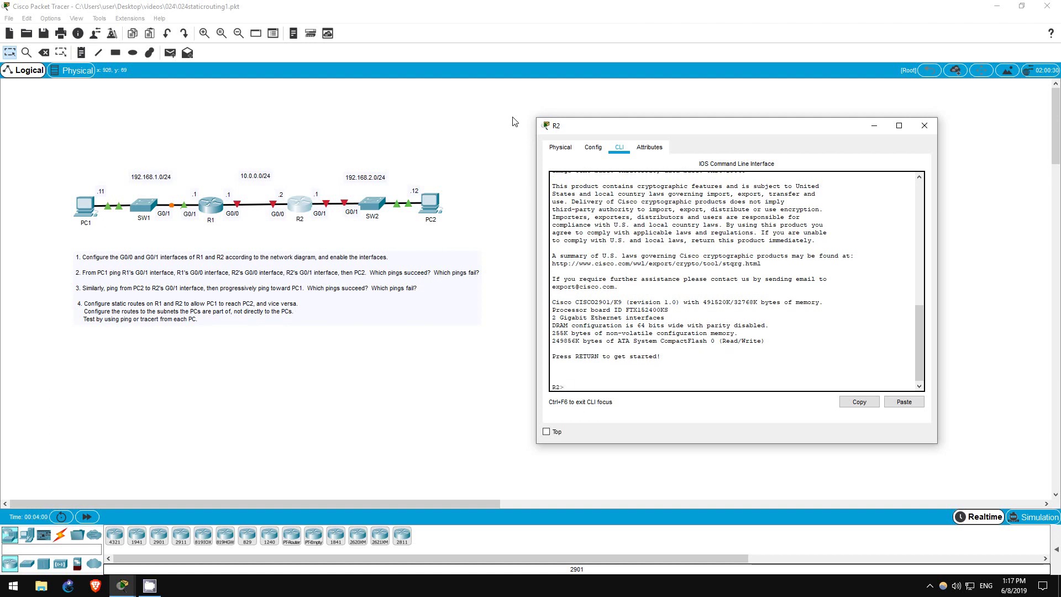
type("en")
key("Return")
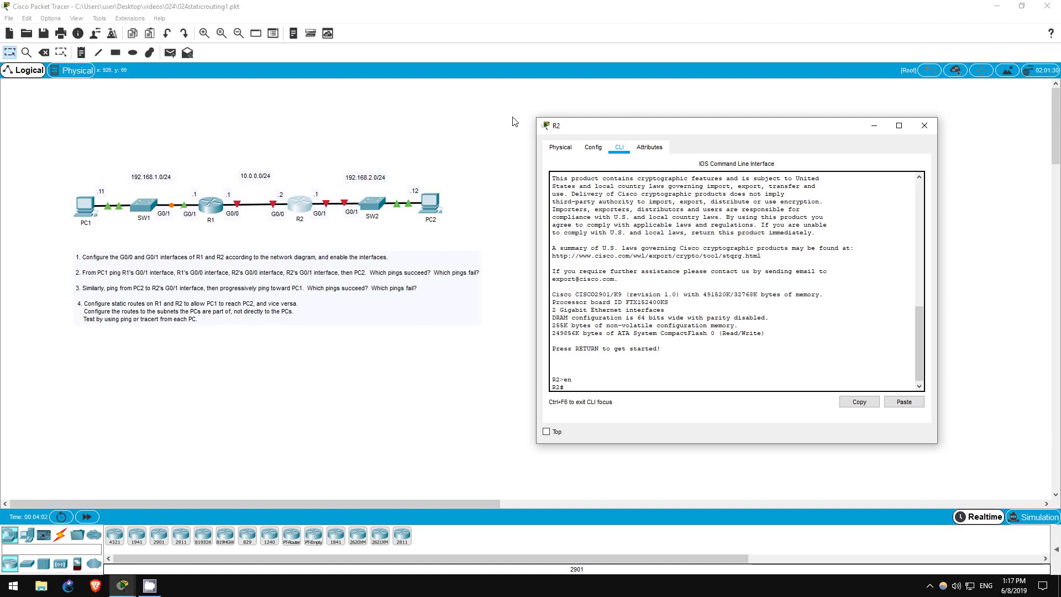
type("conf t")
key("Return")
type("int g0/0")
key("Return")
type("ip add 10.")
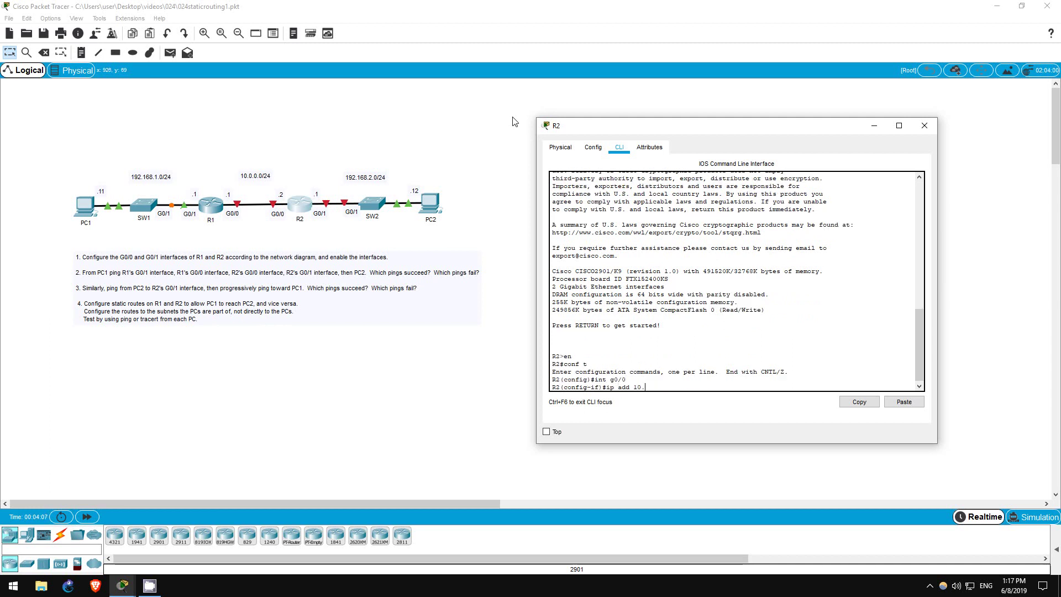
type("0.0.2 255.2")
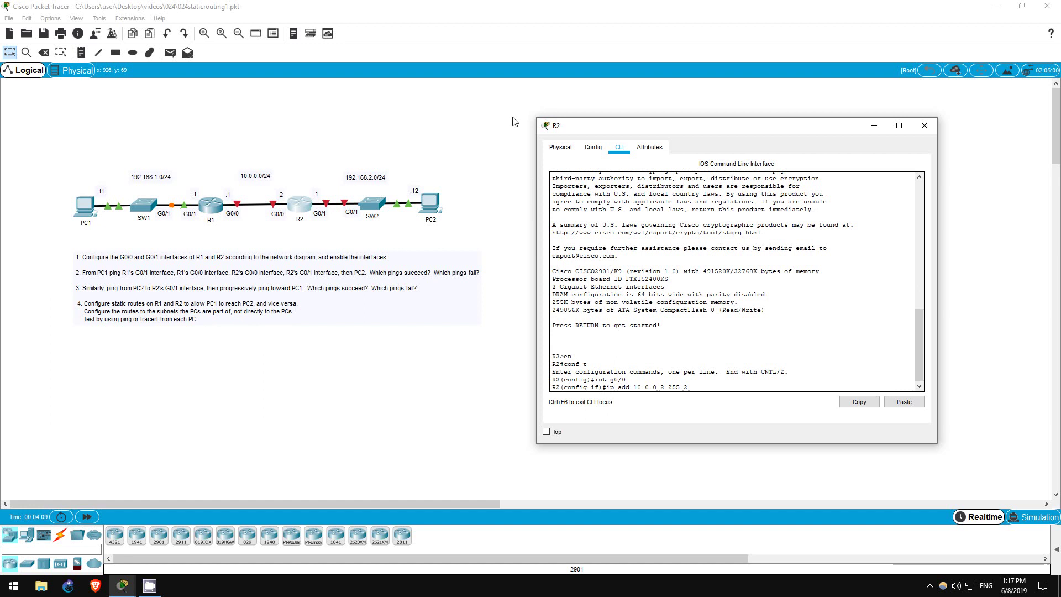
type("55.255.")
type("0")
key("Return")
type("nfig-if)#n")
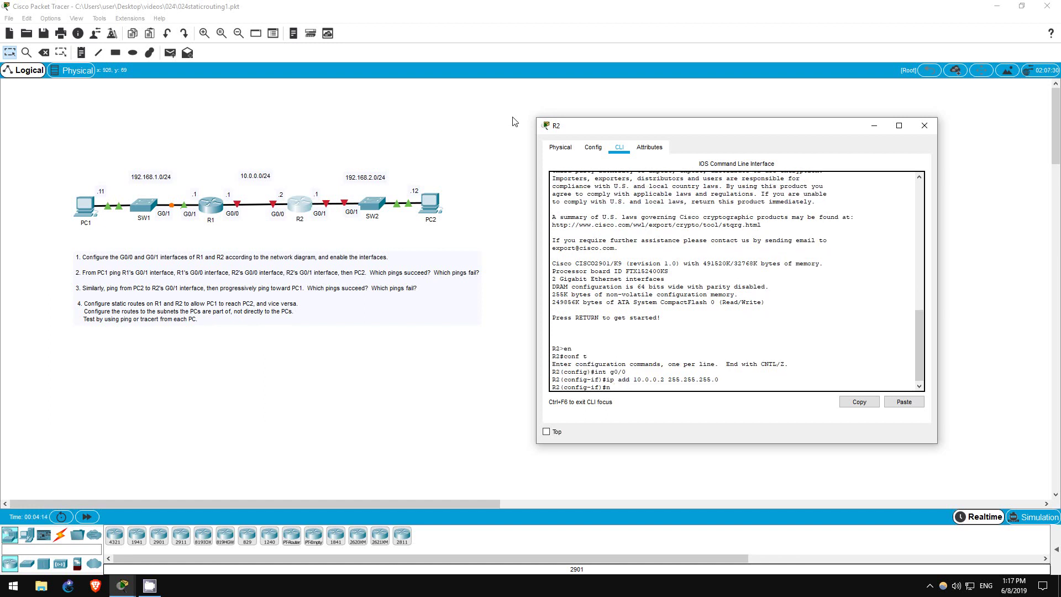
type("o shut")
key("Return")
Give R2's G0/1 address 192.168.2.1 255.255.255.0 and enable it
type("int g0/1")
key("Return")
type("ip add 192.")
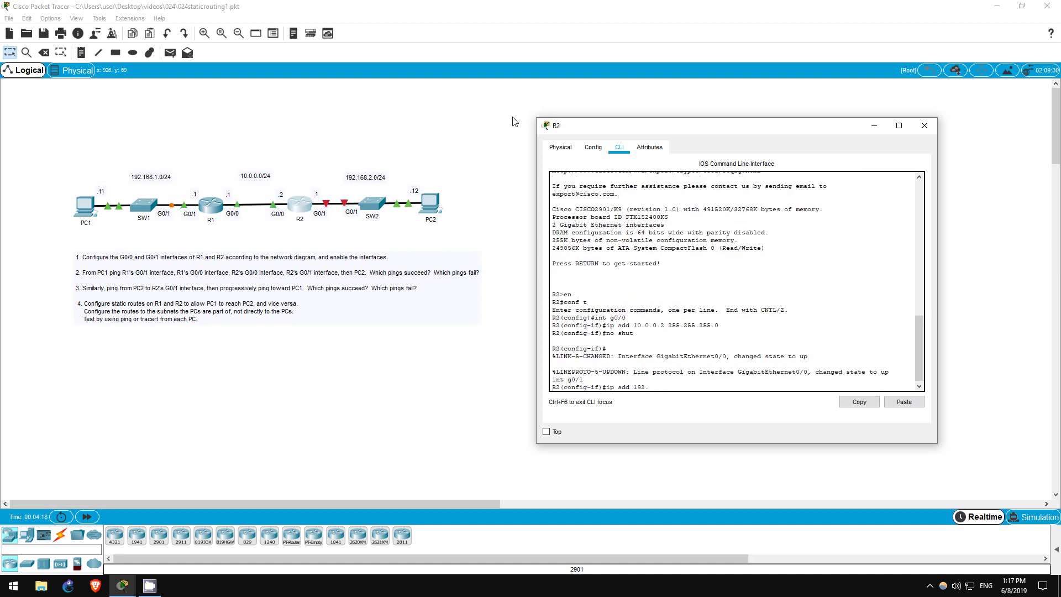
type("168.1.")
key("BackSpace")
key("BackSpace")
type("2.1 255.255.255.0")
key("Return")
type("no shut")
key("Return")
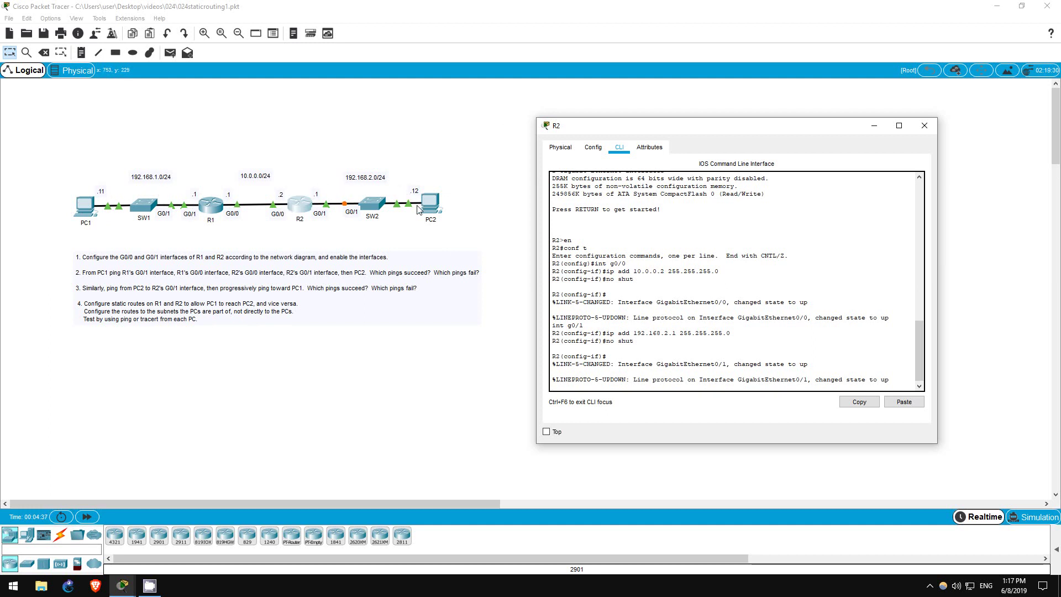
From PC1's command prompt, ping R1's gateway at 192.168.1.1
left_click(251, 239)
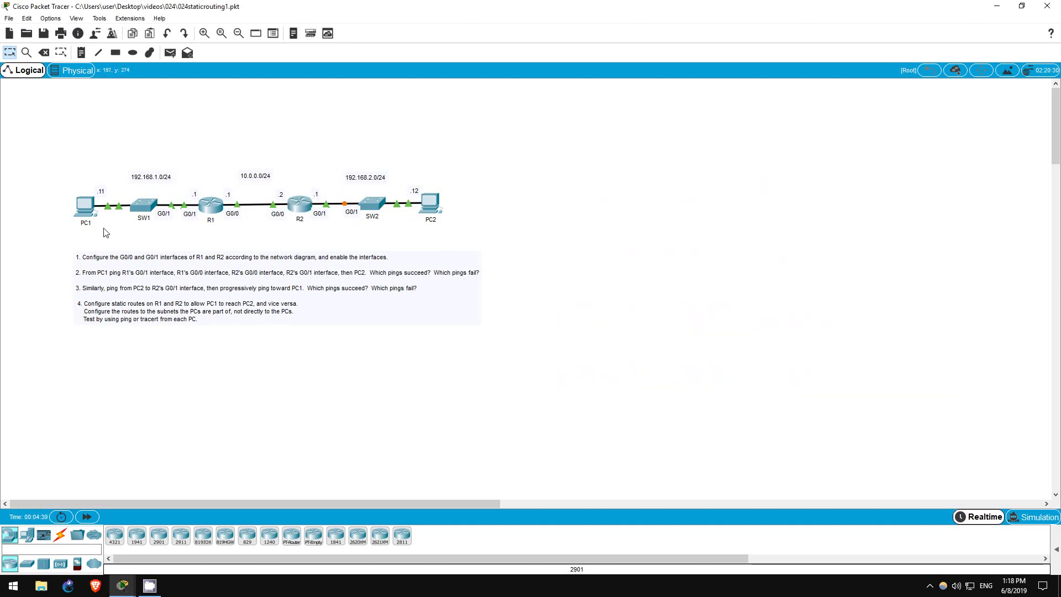
left_click(87, 210)
left_click(621, 104)
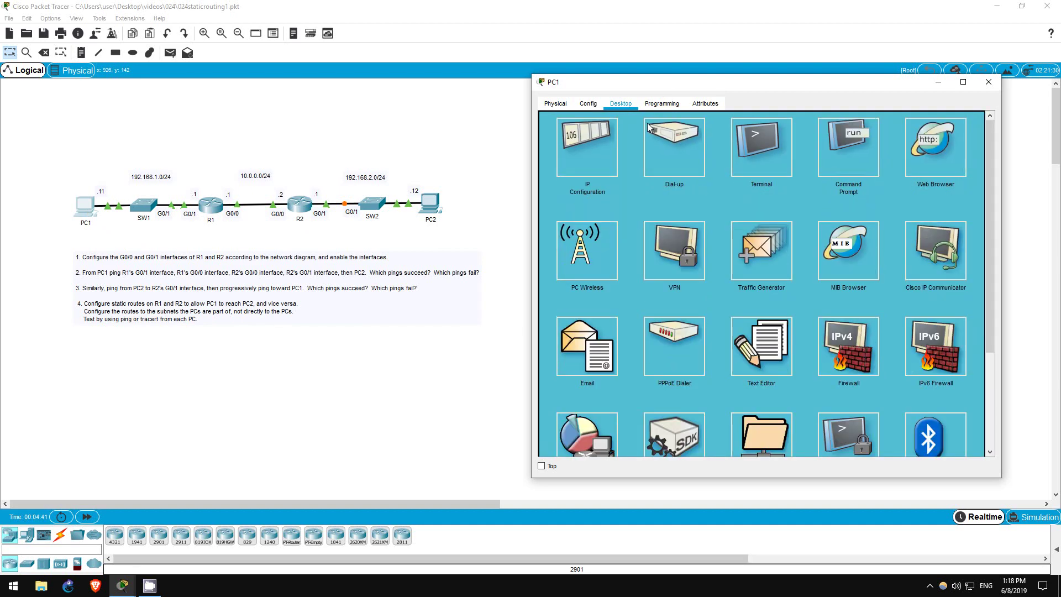
left_click(848, 152)
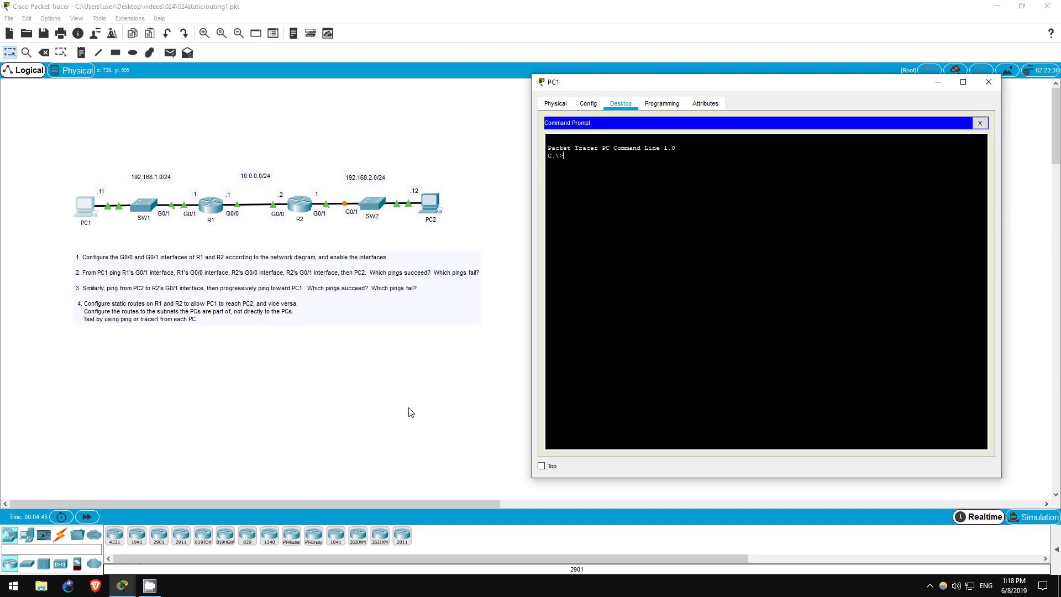
type("ping")
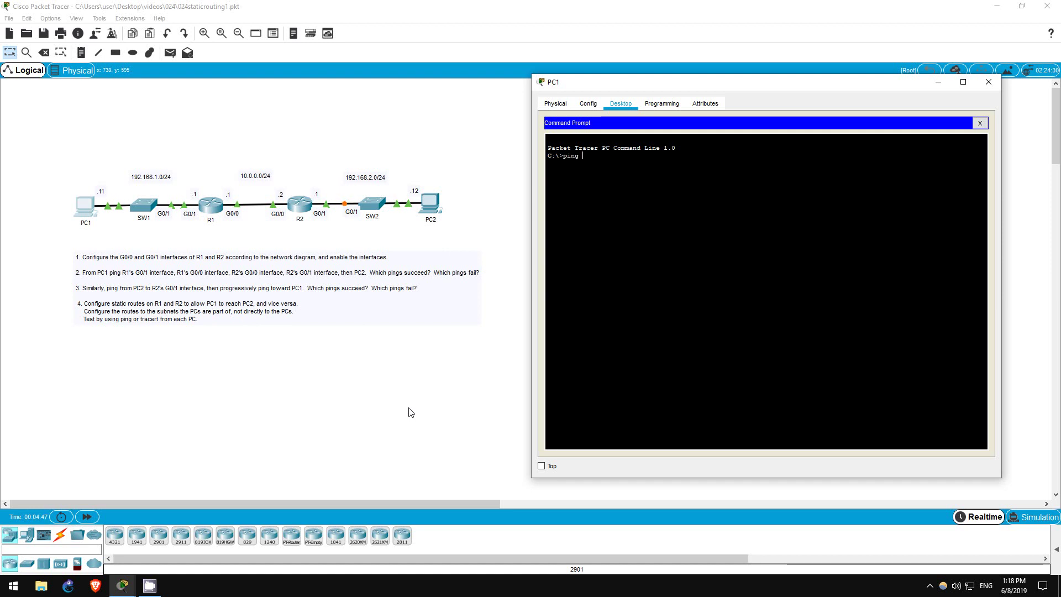
type(" 192.168.1.1")
key("Return")
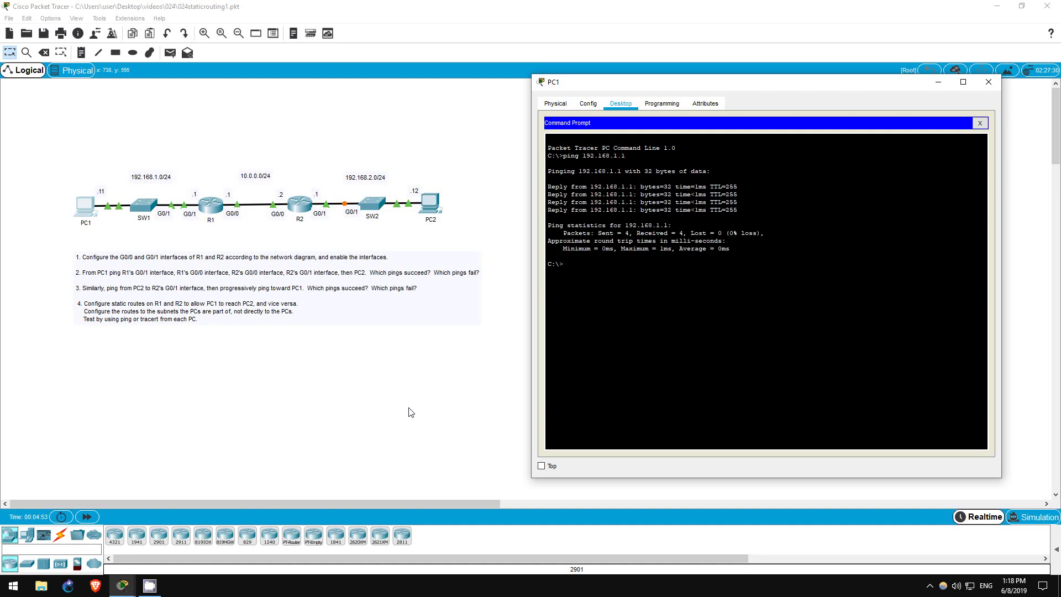
Ping 10.0.0.1 (replies) and 10.0.0.2 (times out) from PC1, then return to the topology
type("ping 10.0.0.1")
key("Return")
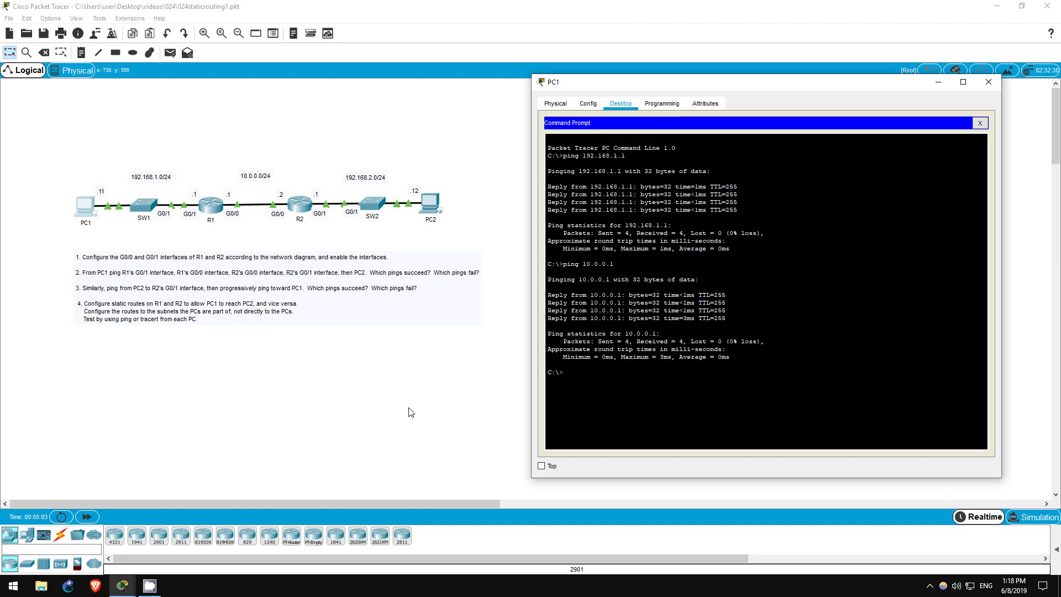
key("Up")
key("Return")
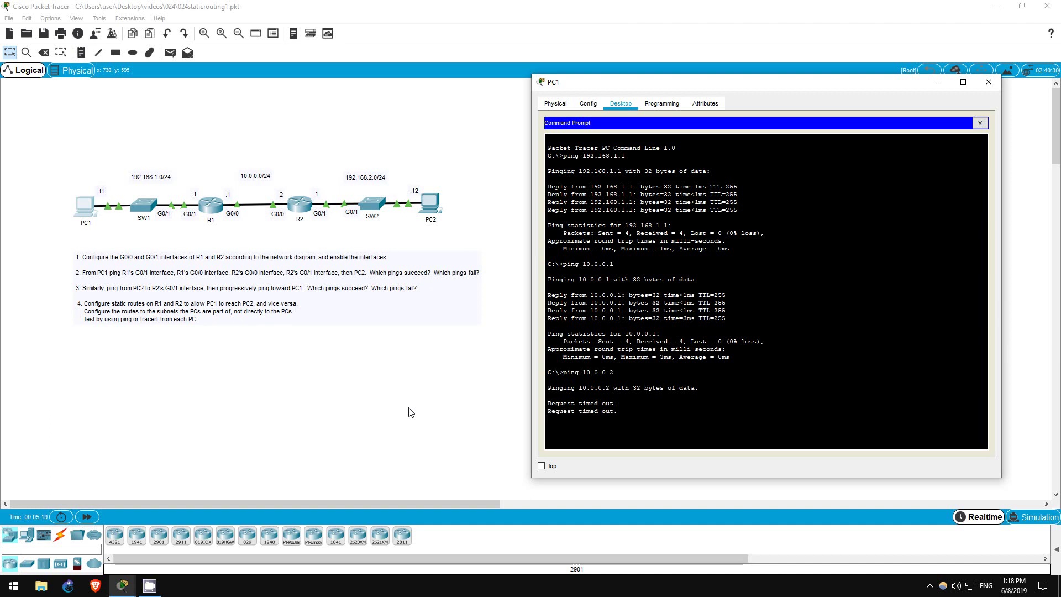
left_click(358, 377)
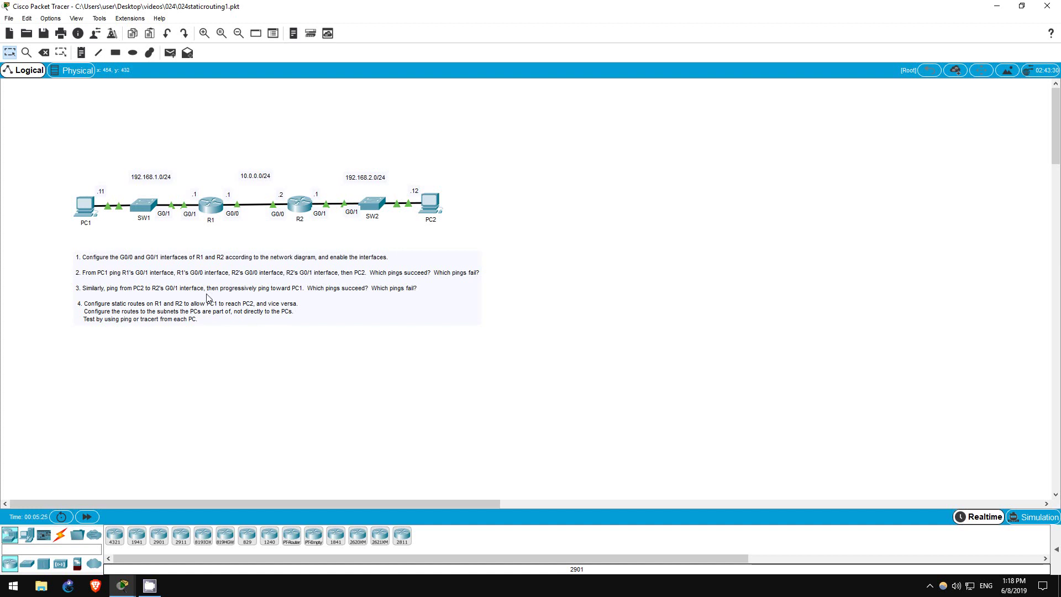
mouse_move(81, 200)
mouse_move(297, 206)
left_click_drag(76, 179, 206, 228)
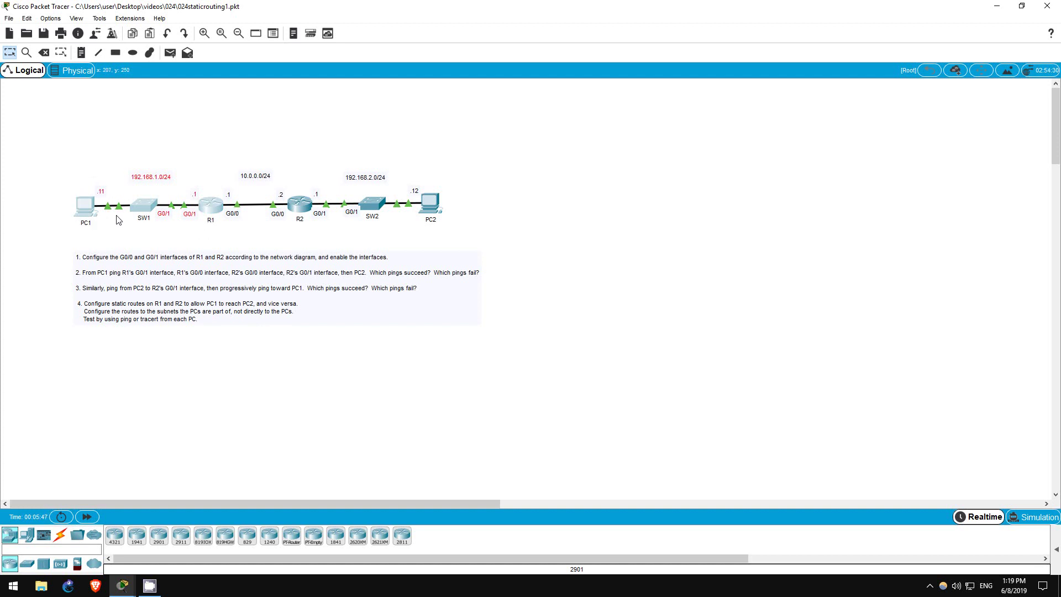
left_click(162, 249)
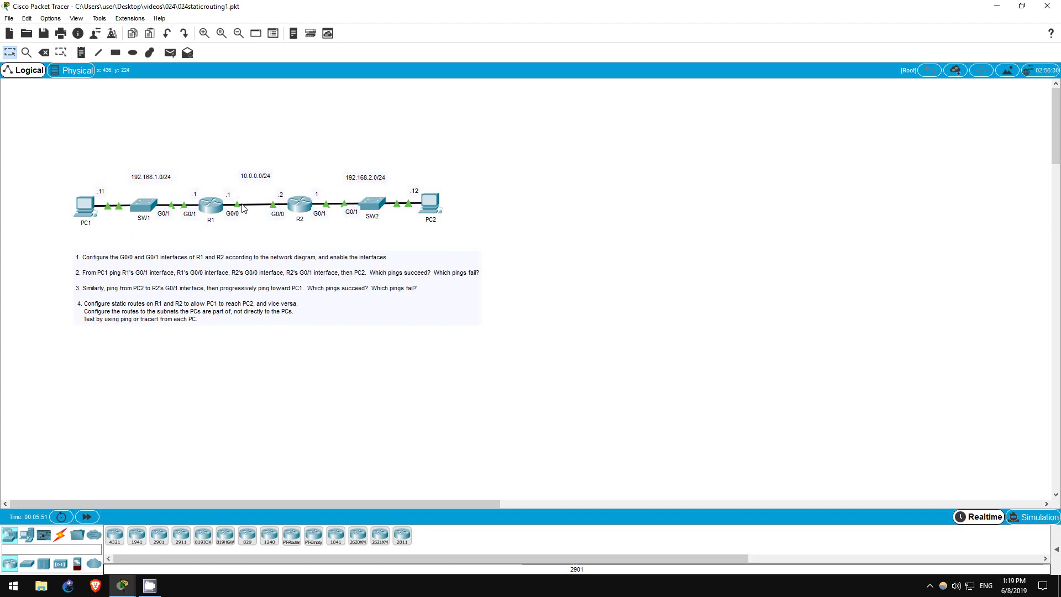
left_click_drag(258, 237, 215, 188)
left_click(217, 188)
left_click_drag(214, 189, 251, 222)
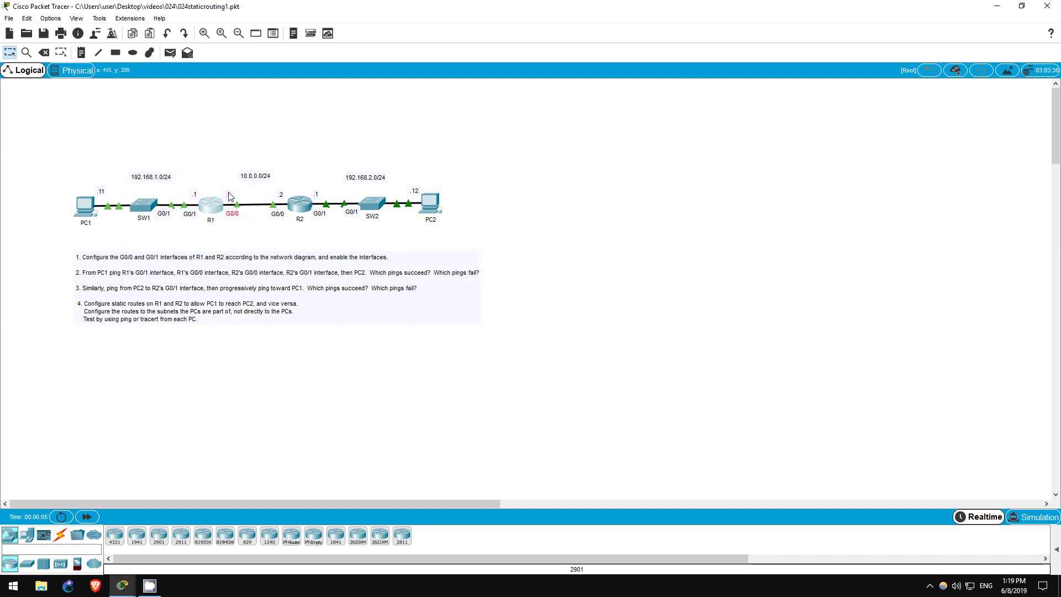
left_click(226, 193)
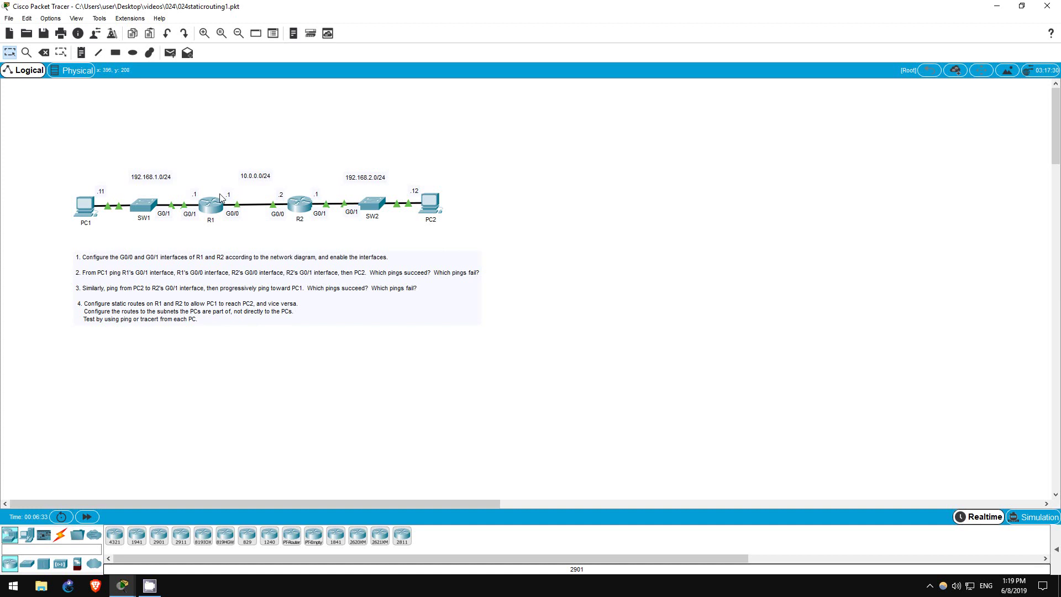
left_click_drag(220, 194, 254, 204)
On R2, run 'do sh ip route', showing only connected 10.0.0.0/24 and 192.168.2.0/24
left_click(300, 205)
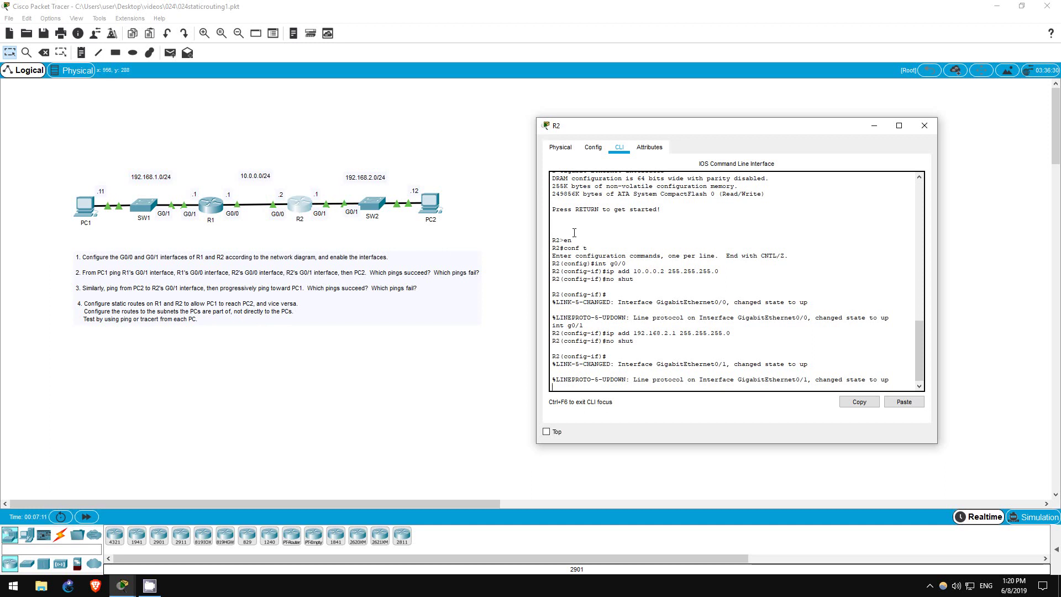
key("Return")
key("Return")
key("Return")
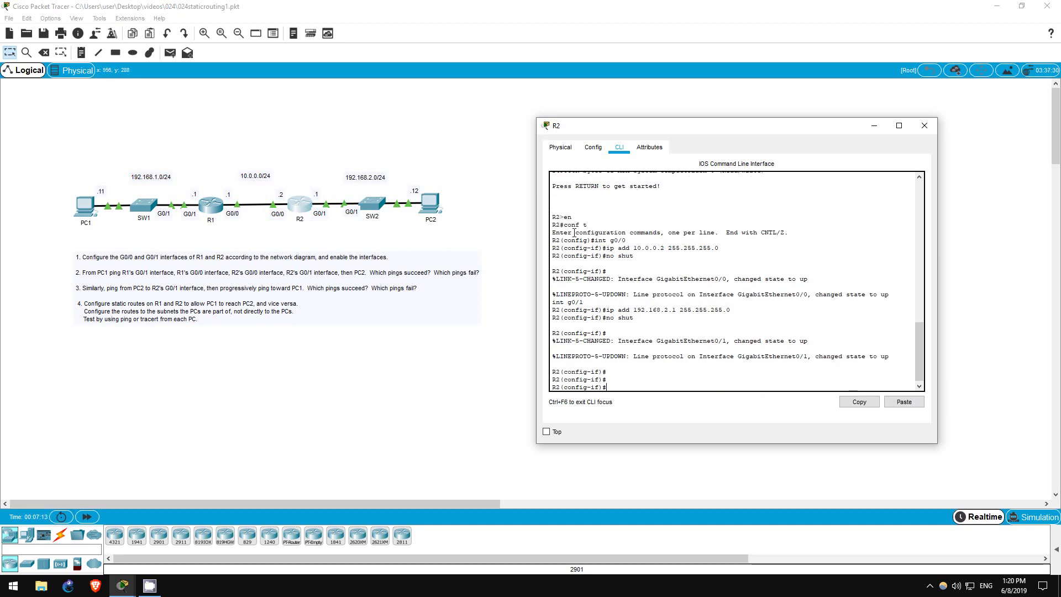
type("exit")
key("Return")
type("show ip route")
key("Return")
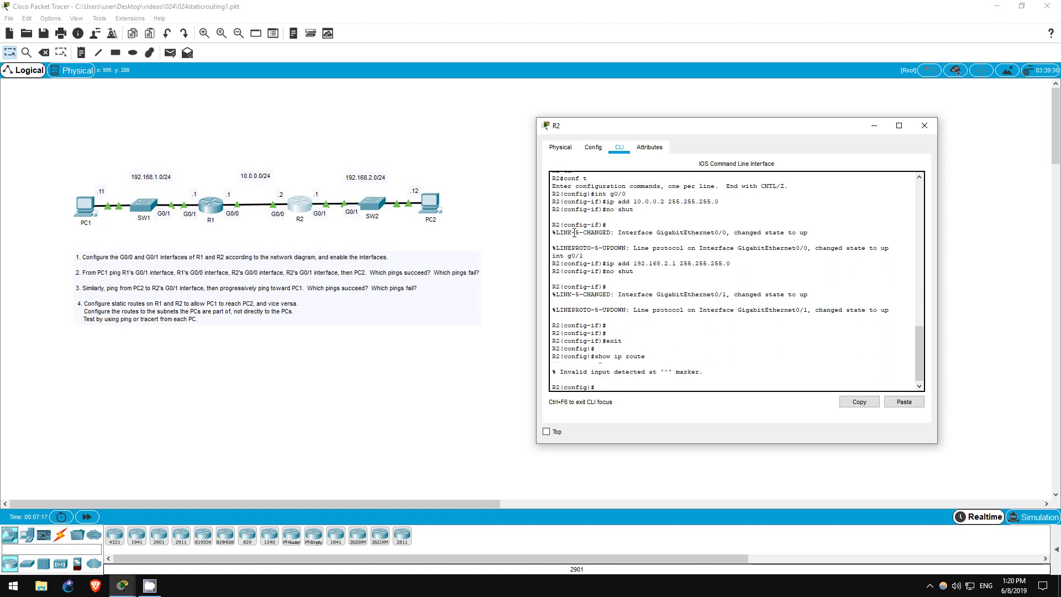
type("do shoip route")
key("Return")
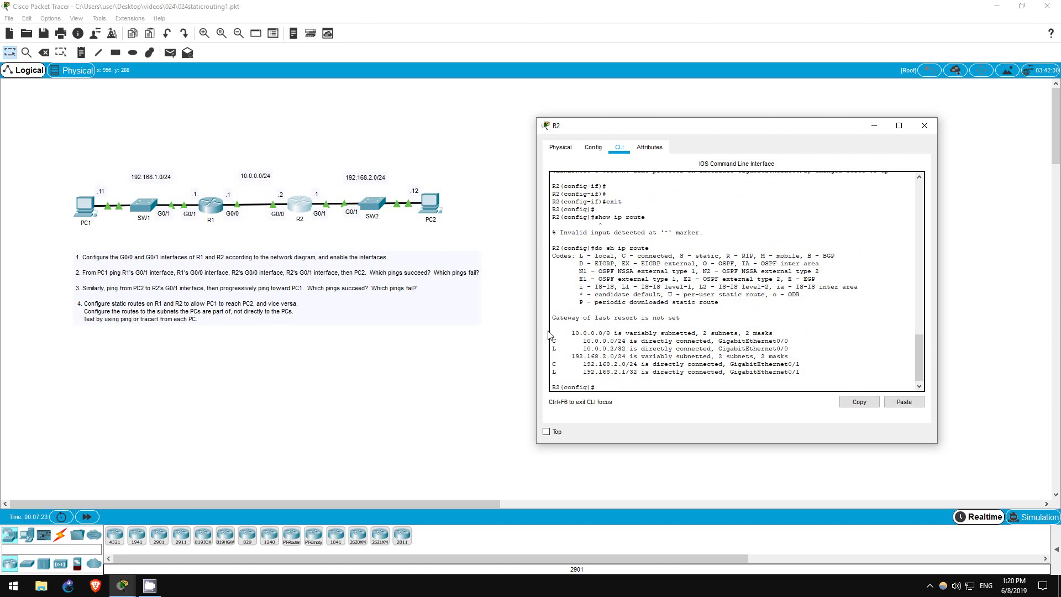
left_click_drag(557, 332, 809, 383)
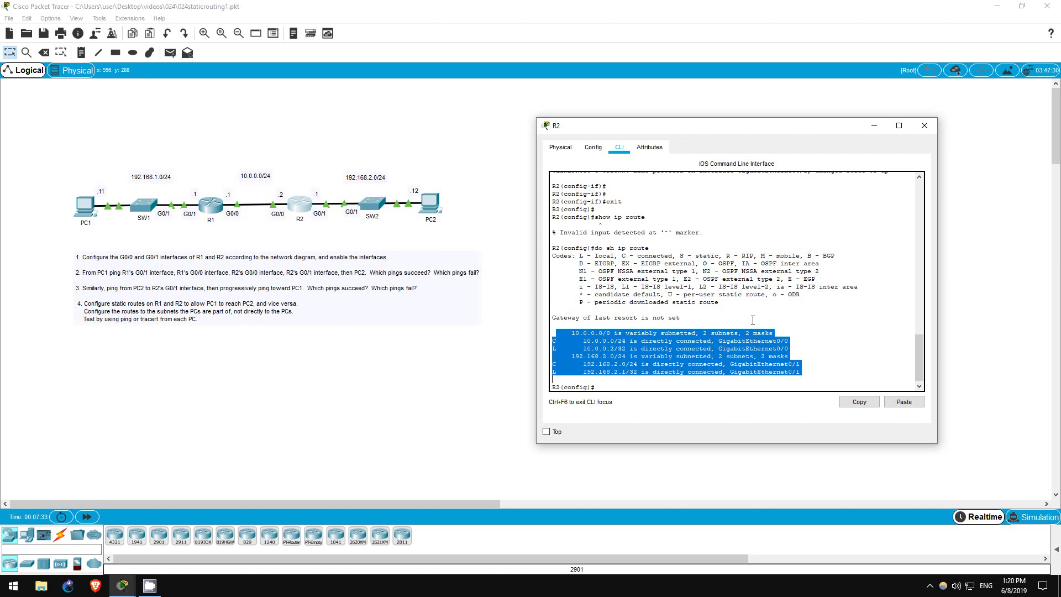
Close R2 and ping R2's gateway 192.168.2.1 from PC2's command prompt
left_click(359, 398)
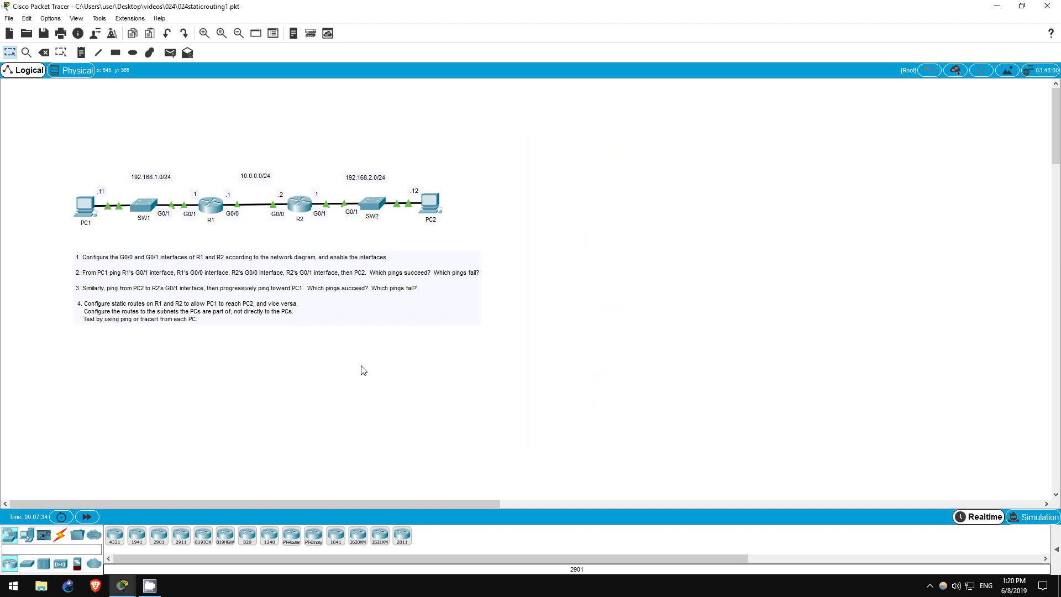
left_click(429, 206)
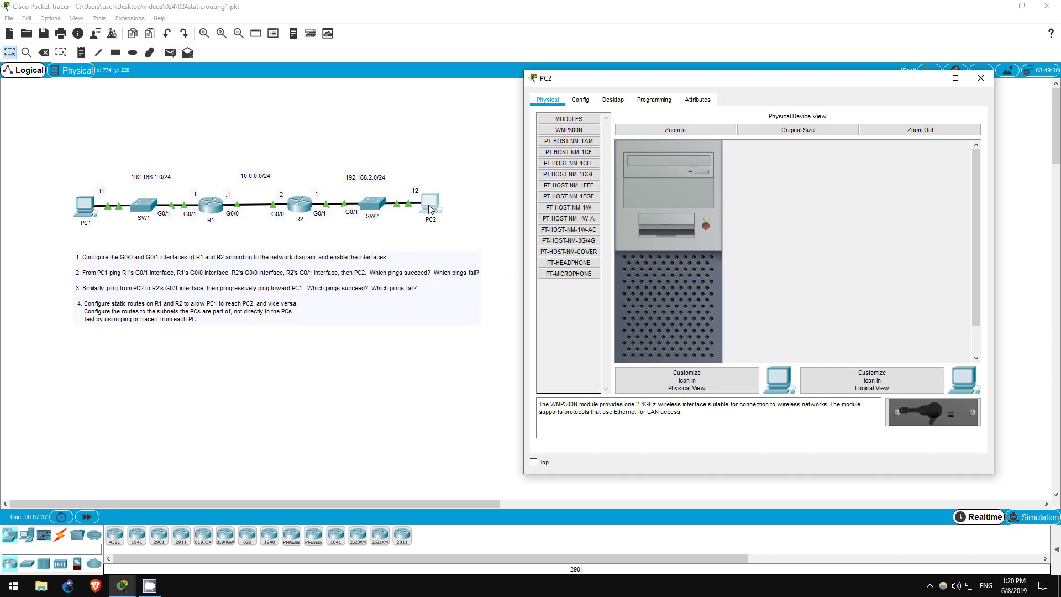
left_click(615, 101)
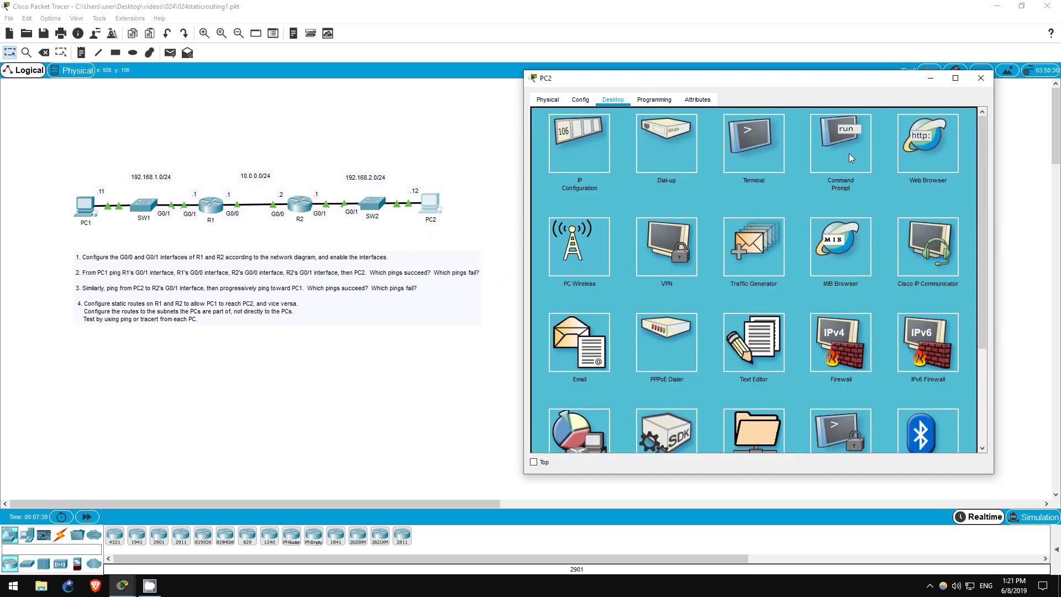
left_click(849, 158)
key("Return")
key("Return")
type("ping 192.168.2.1")
key("Return")
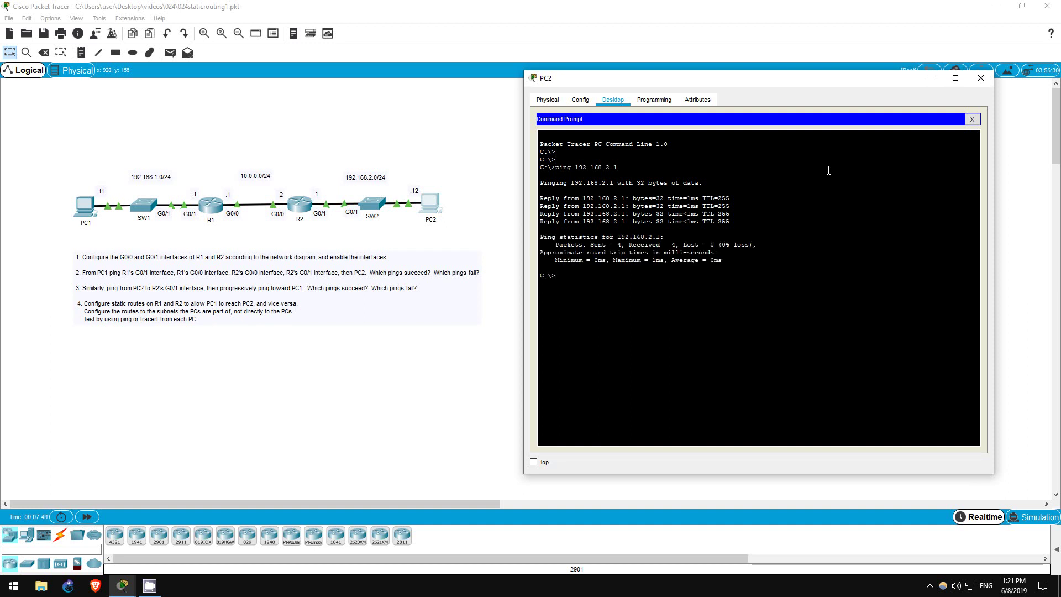
Ping 10.0.0.2 (succeeds) and 10.0.0.1 (times out) from PC2
type("ing 10.0.0.2")
key("Return")
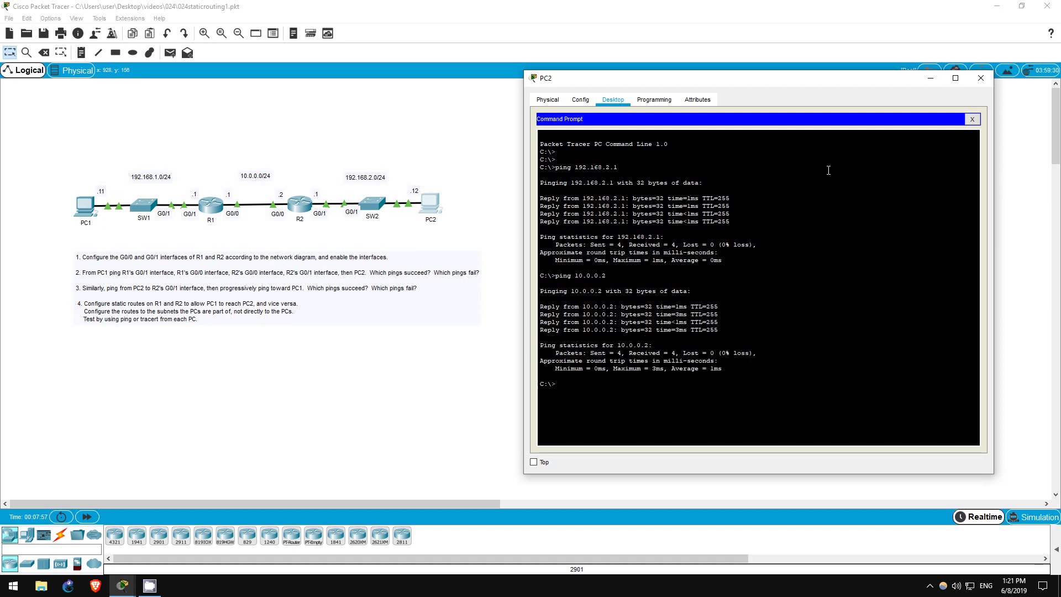
key("Up")
key("BackSpace")
type("10.0.0.1")
key("Return")
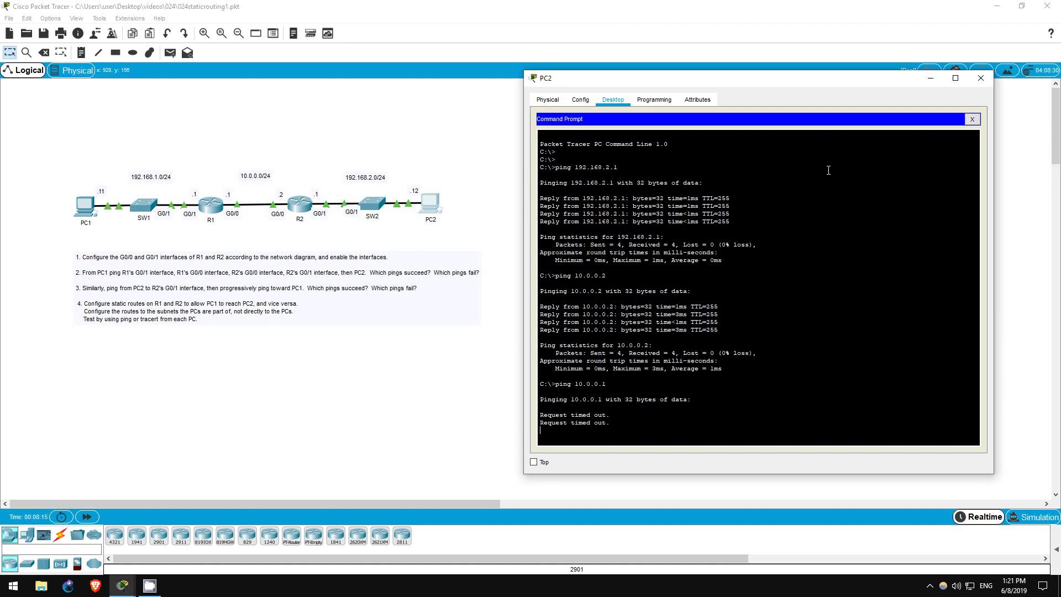
left_click(471, 228)
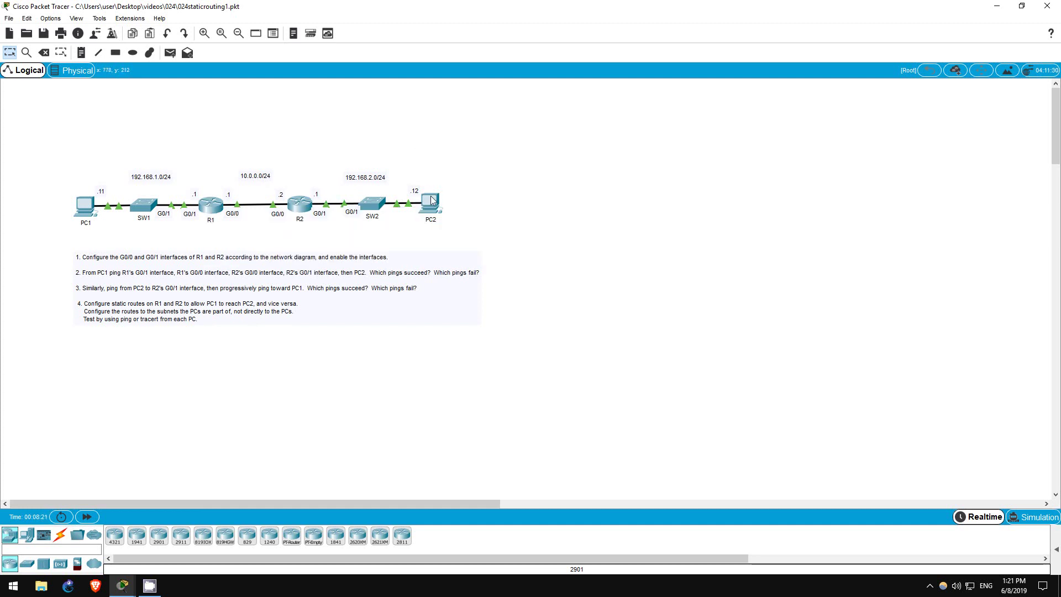
Point out the subnet notes and add a '.12' note above PC2
mouse_move(433, 200)
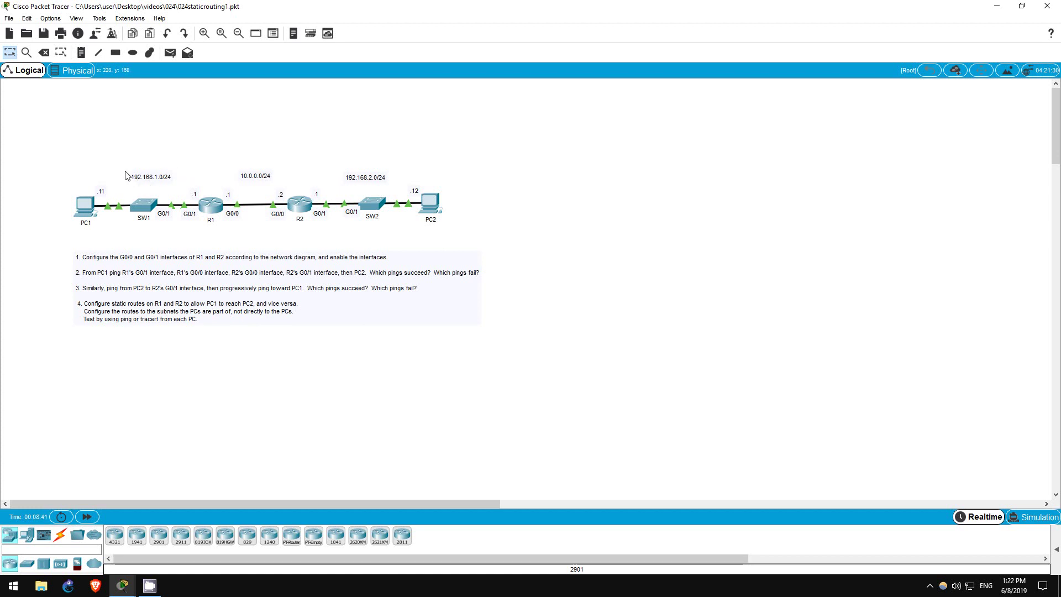
left_click_drag(125, 170, 174, 190)
left_click_drag(340, 169, 391, 192)
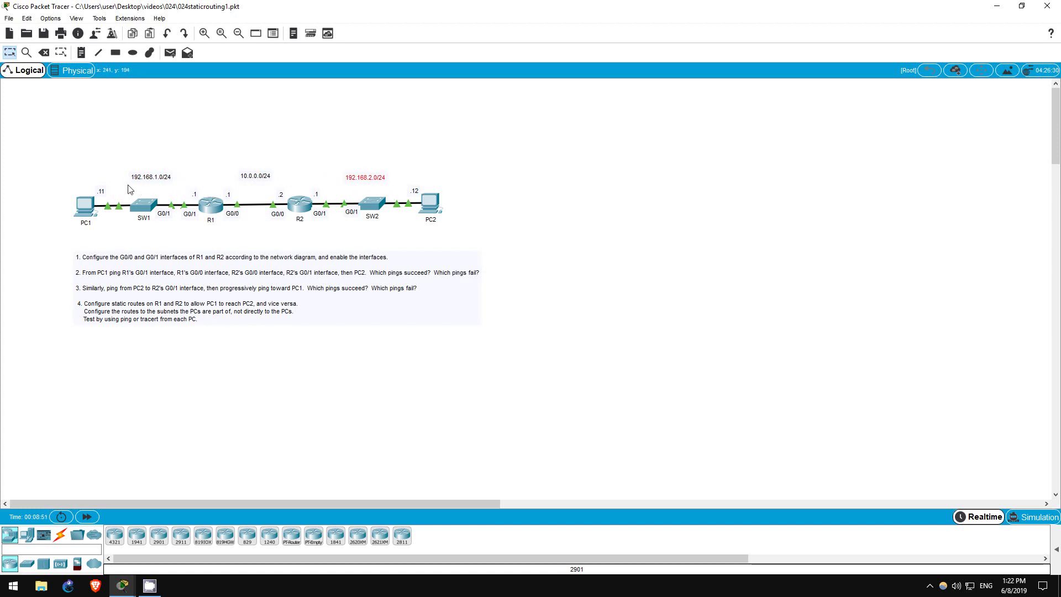
left_click(99, 190)
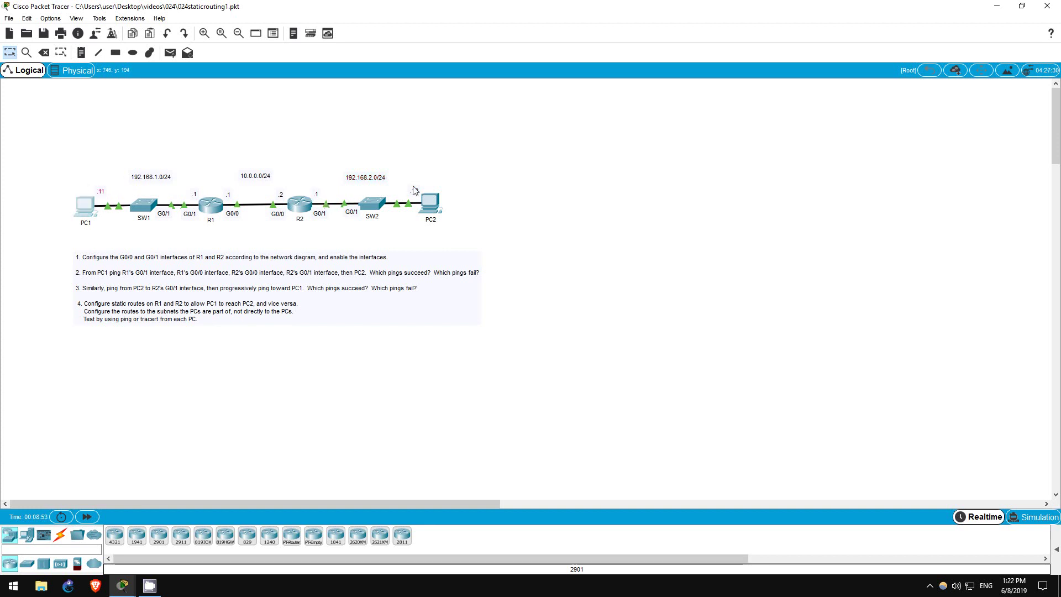
key("n")
left_click(412, 189)
type(".12")
left_click(409, 191)
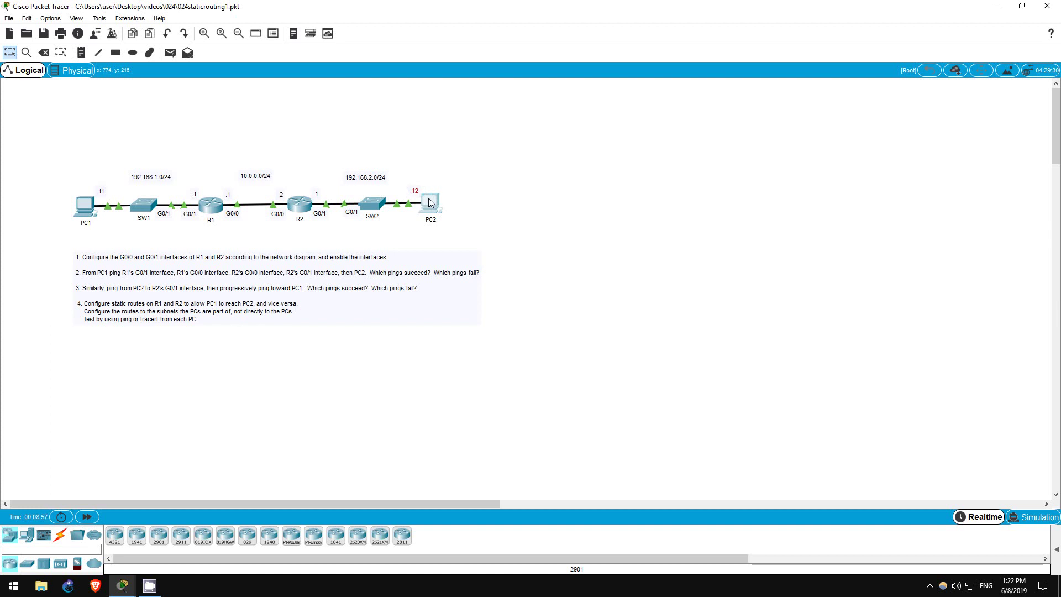
left_click(210, 168)
Select R1, R2, SW1 and SW2 with their labels, then bring up R1's CLI
left_click_drag(196, 183, 248, 230)
left_click(249, 235)
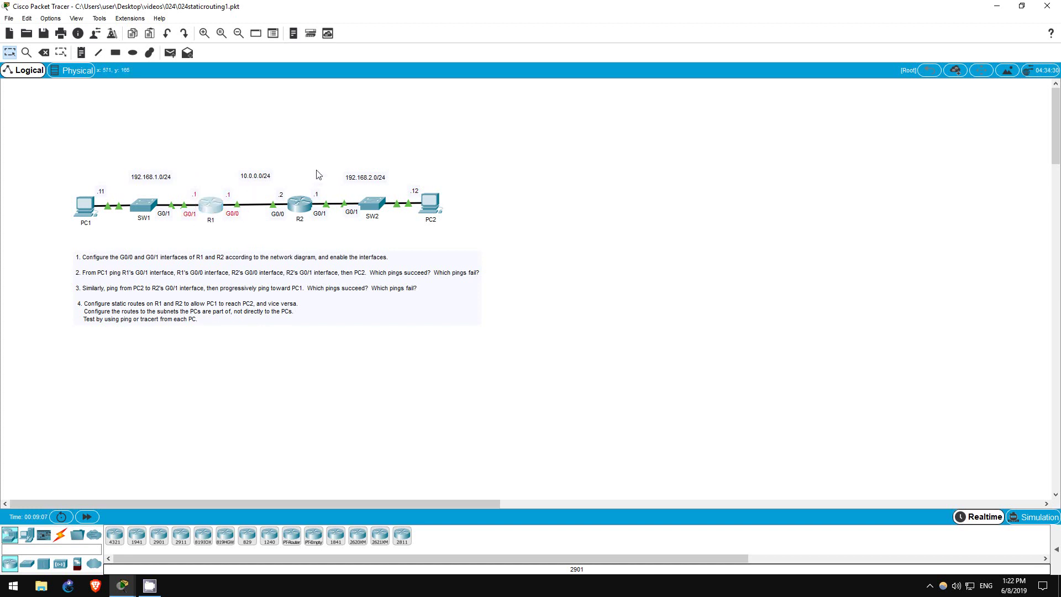
left_click_drag(317, 170, 447, 227)
left_click(448, 227)
left_click_drag(325, 185, 272, 244)
left_click_drag(99, 173, 205, 233)
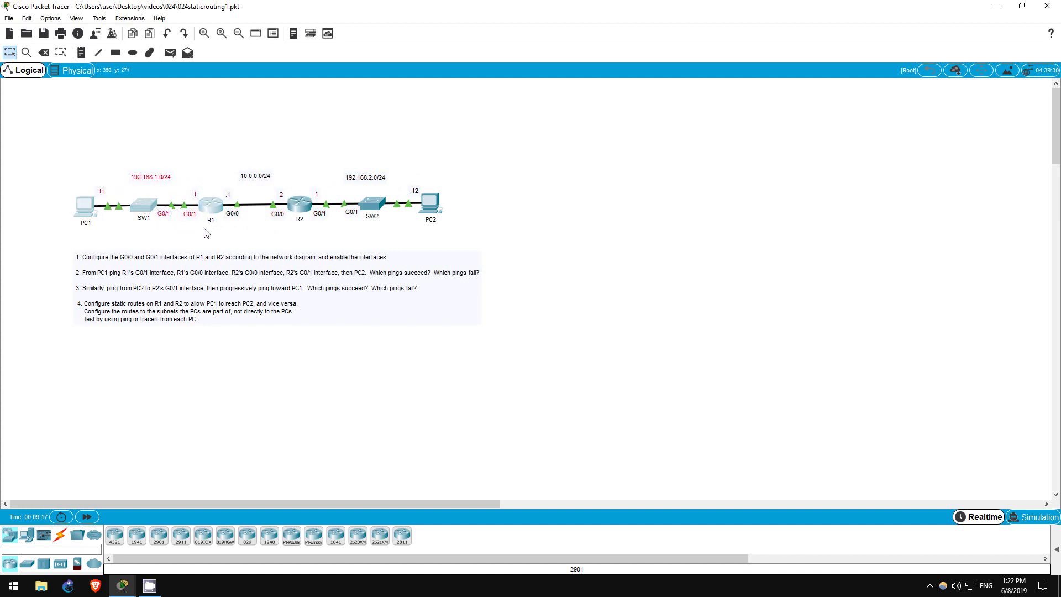
left_click(206, 232)
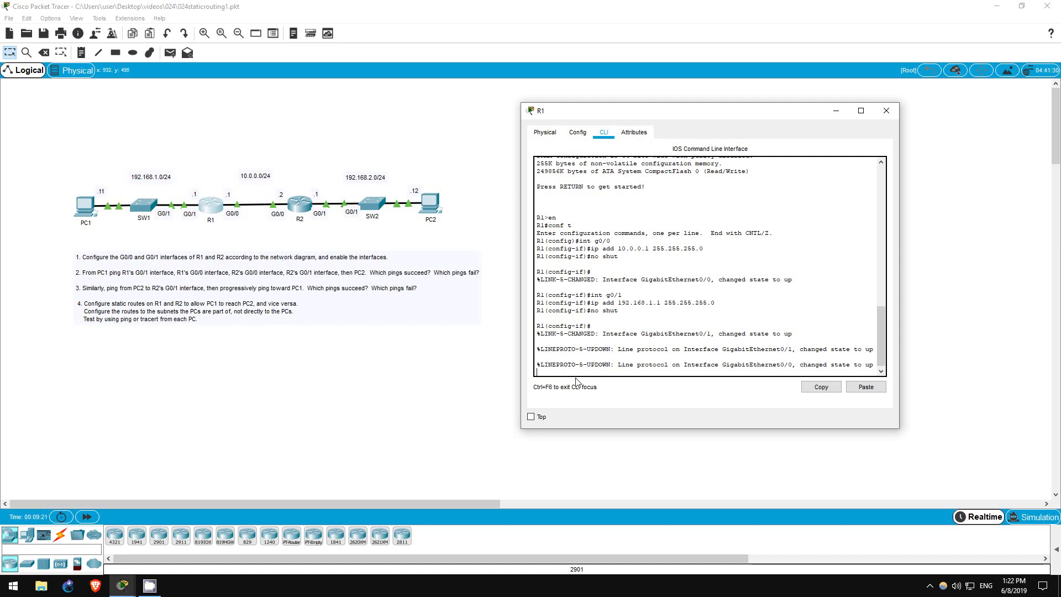
Exit interface mode on R1 and check 'ip route ?' help for the destination prefix
key("Return")
key("Return")
key("Return")
key("Return")
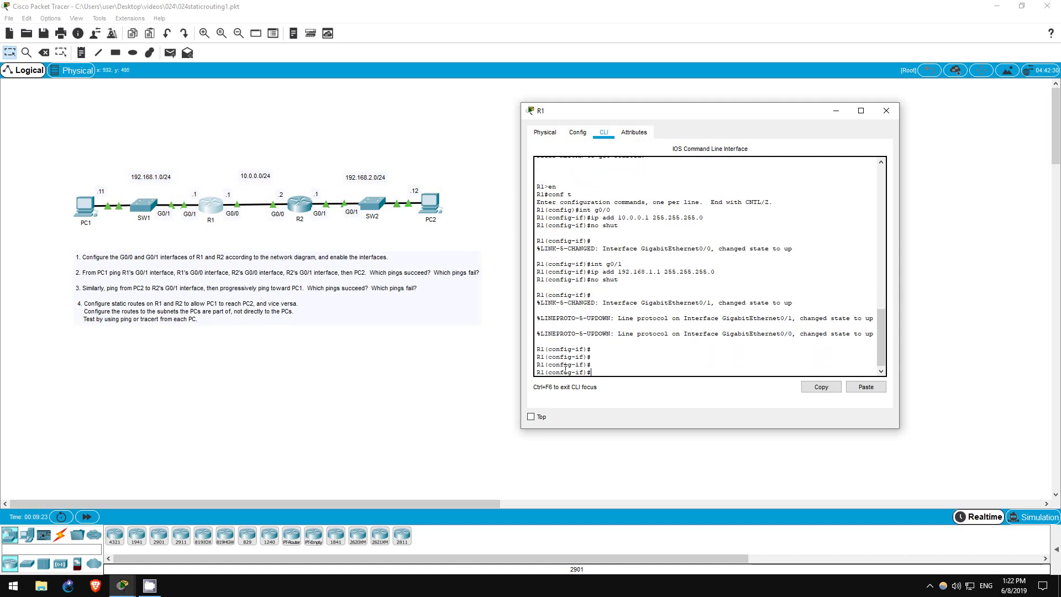
type("exit")
key("Return")
key("Return")
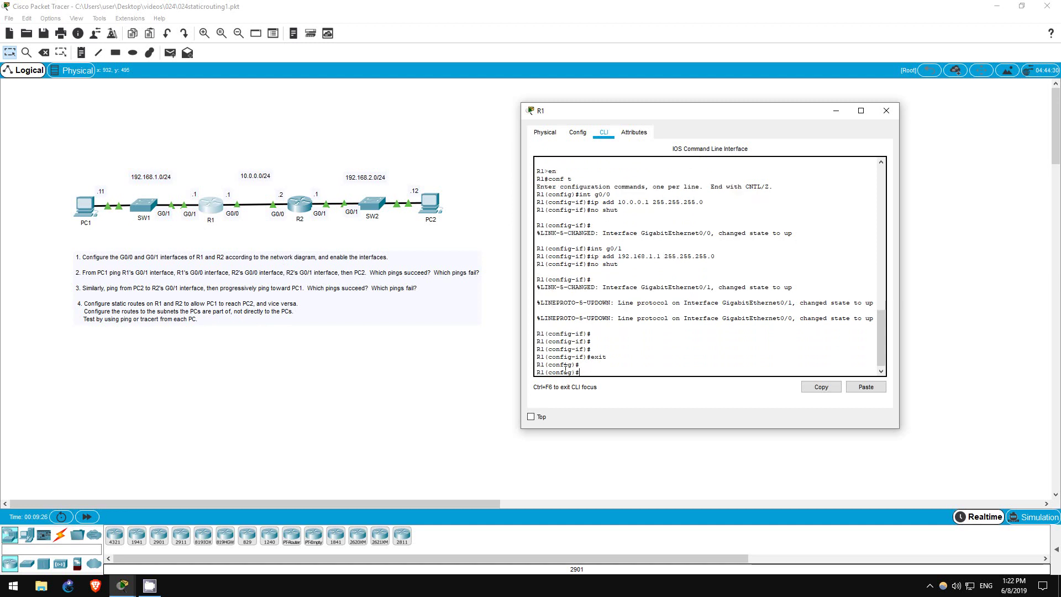
type("ip route ?")
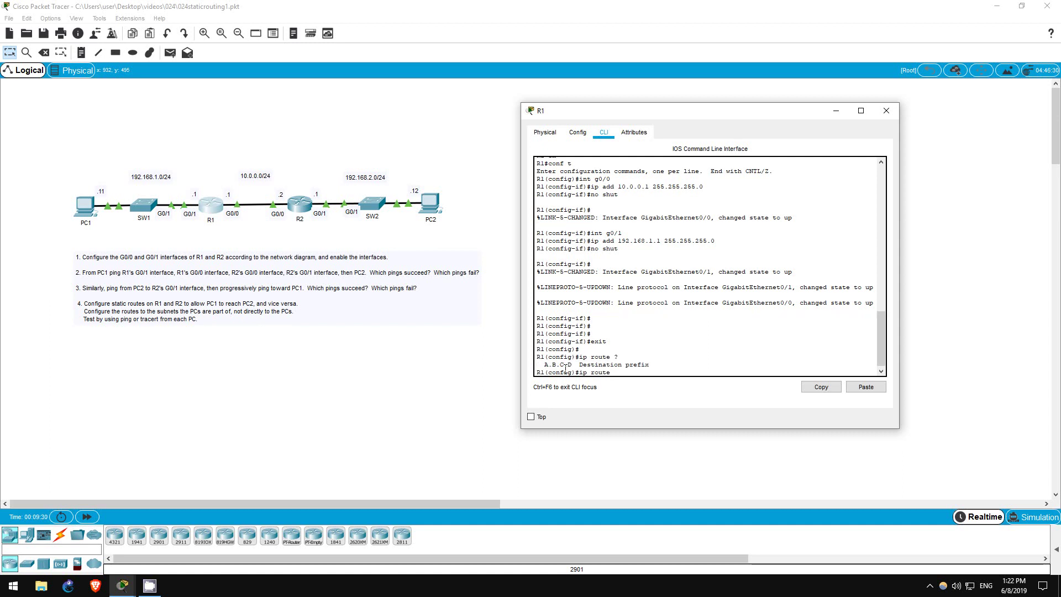
left_click_drag(579, 366, 643, 372)
left_click(610, 369)
Complete 'ip route 192.168.2.0 255.255.255.0 10.0.0.2' on R1
type("192.168.2.0 ?")
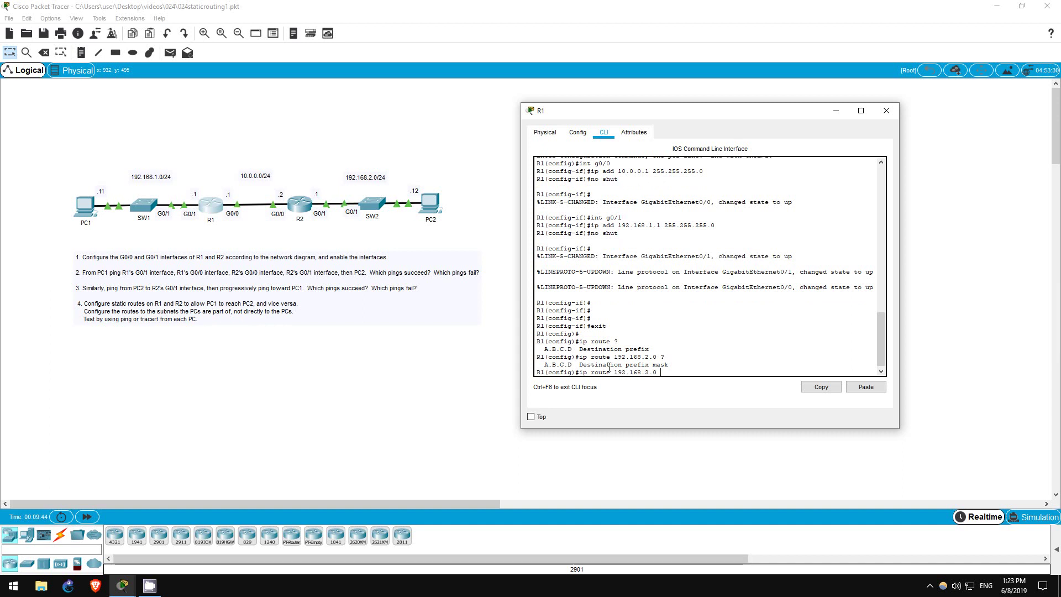
type("255.255.255.0")
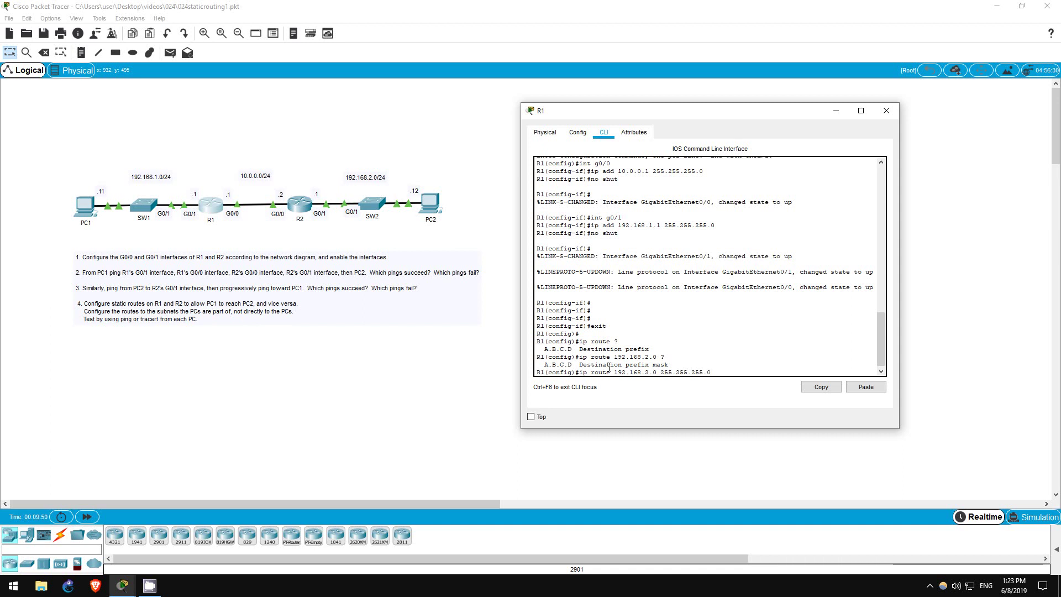
type(" ?")
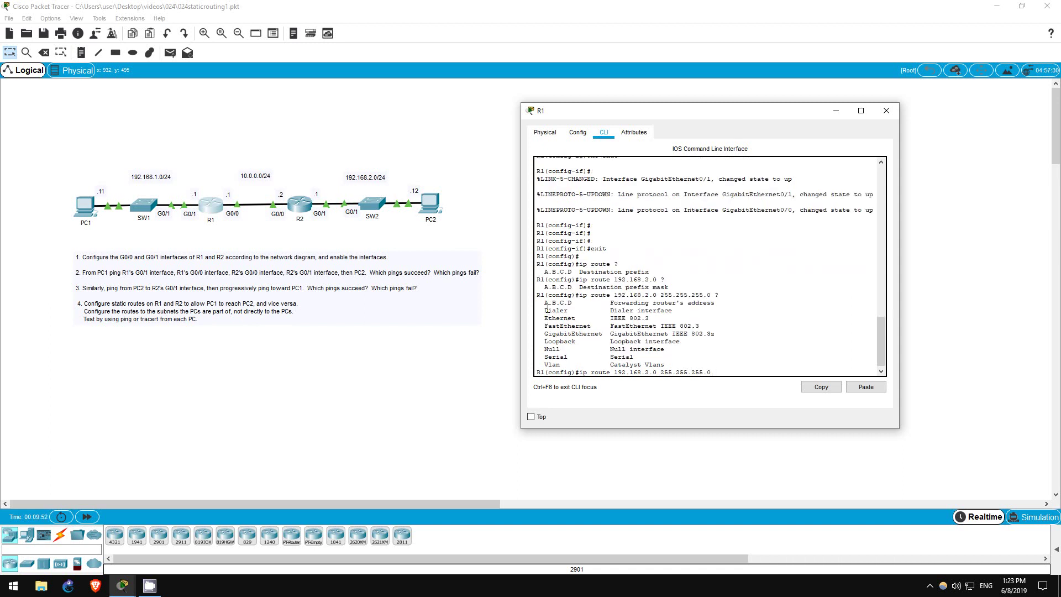
left_click_drag(540, 302, 700, 365)
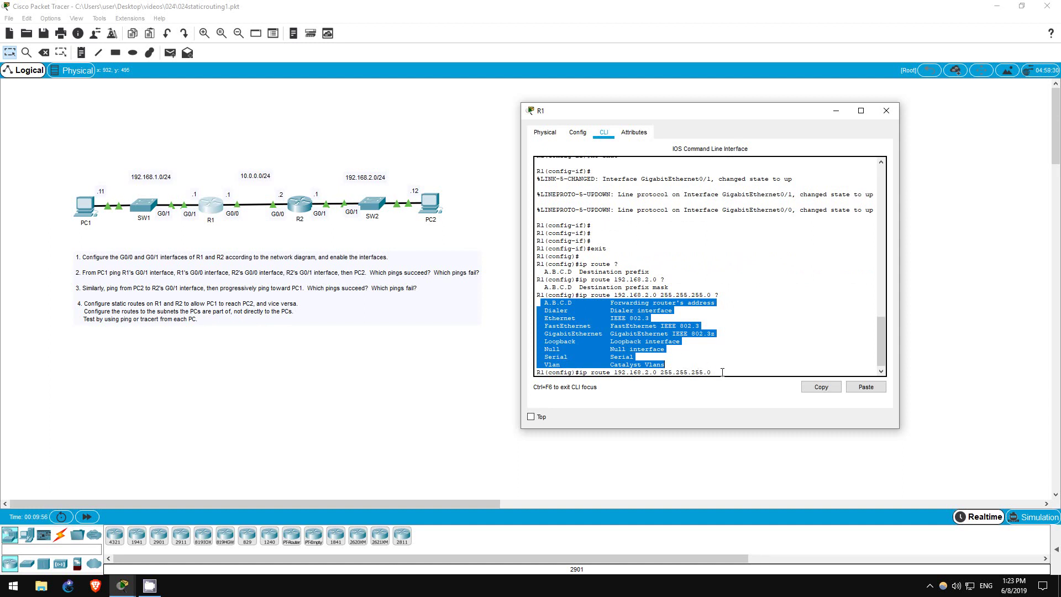
left_click_drag(542, 303, 723, 303)
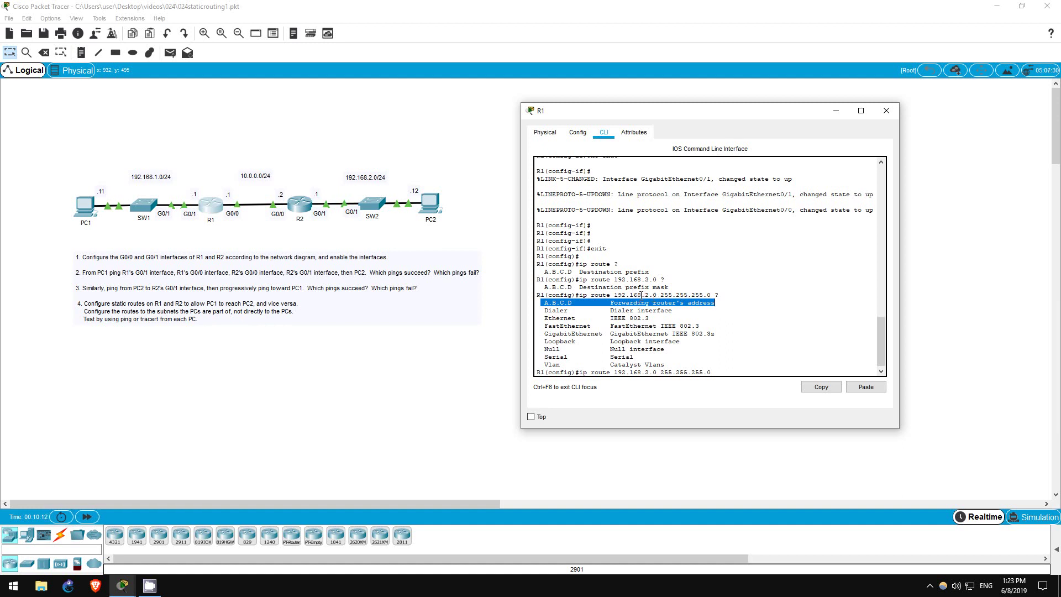
left_click(593, 294)
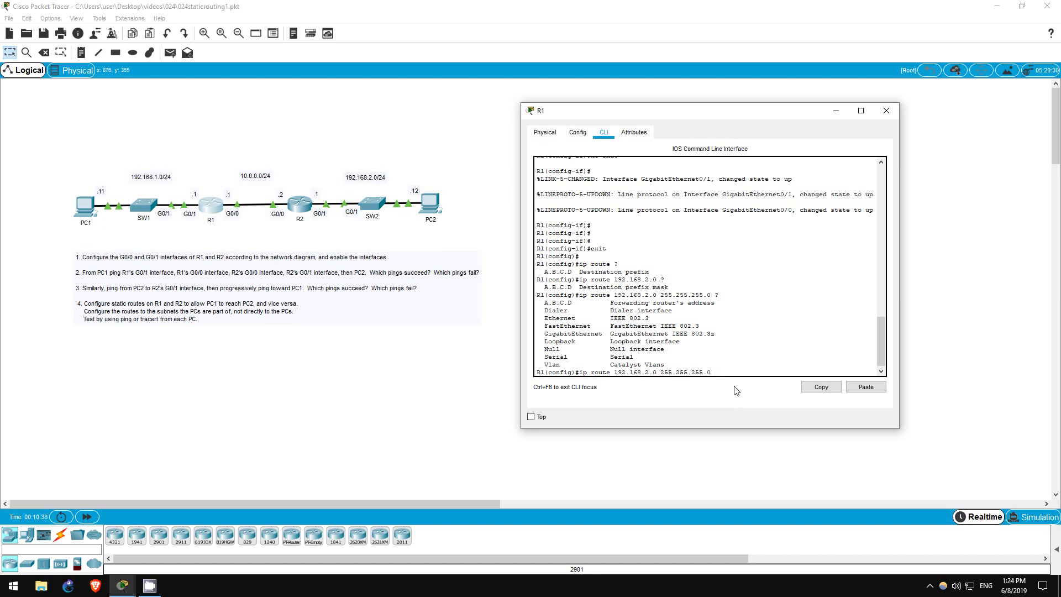
type("10.0.0.2")
key("Return")
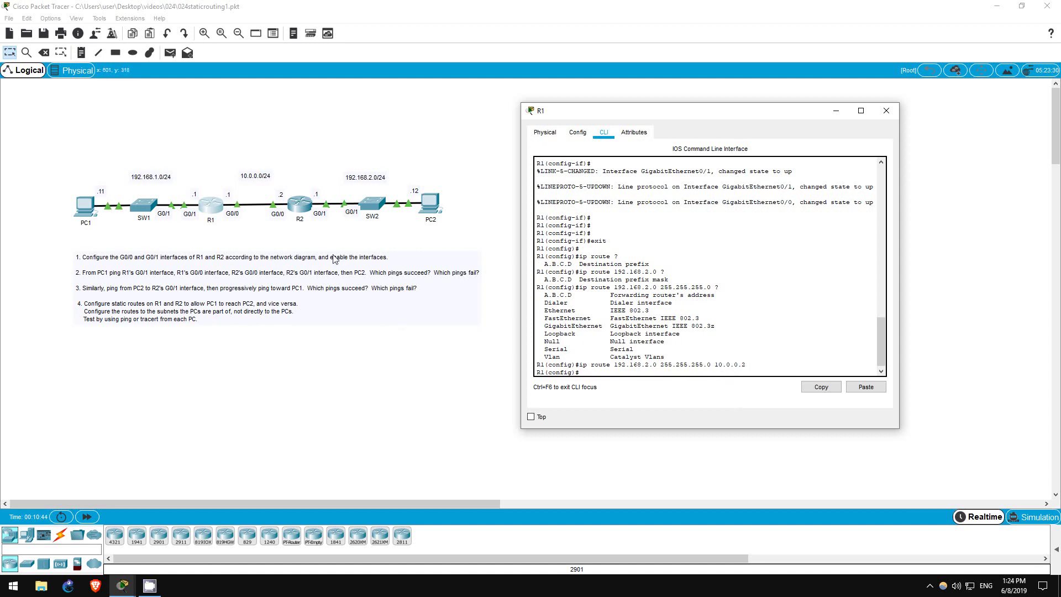
left_click(324, 238)
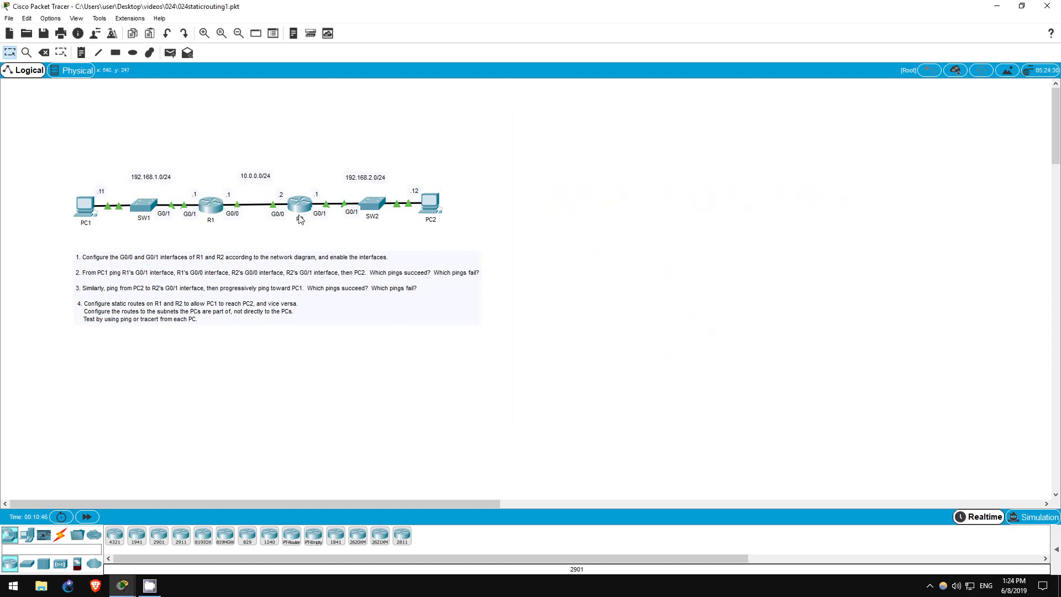
Run 'do sh ip route' on R1 and highlight the static S route via 10.0.0.2
left_click(219, 208)
type("do sh ip route")
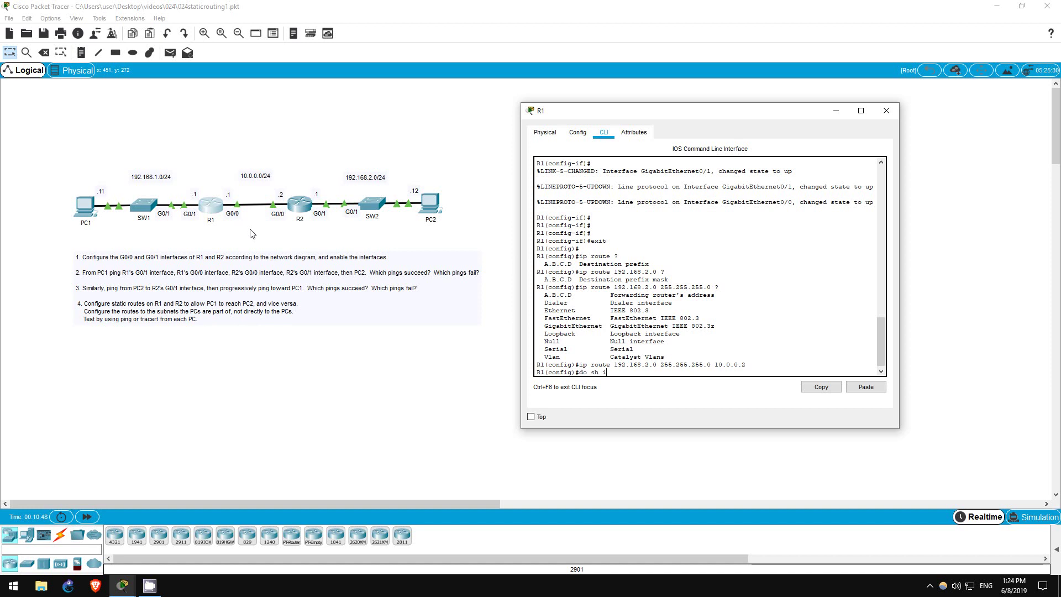
key("Return")
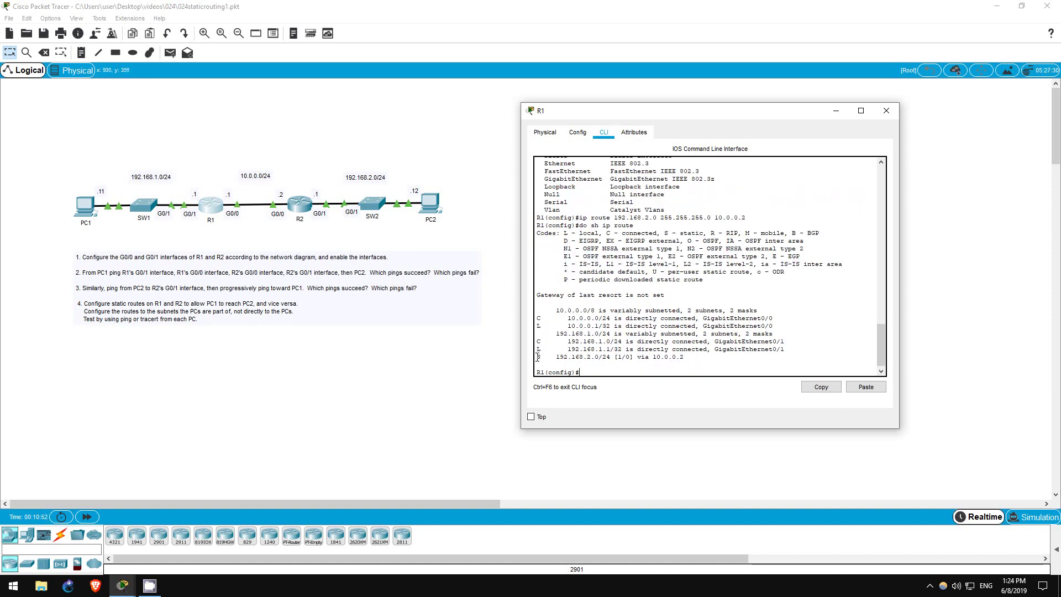
left_click_drag(537, 357, 613, 358)
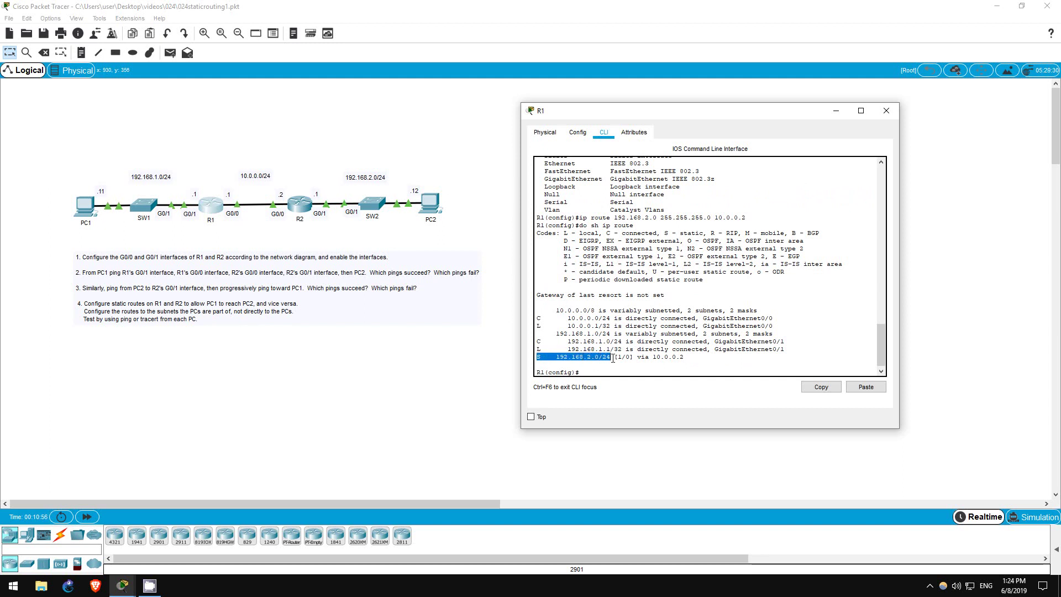
left_click_drag(613, 358, 714, 362)
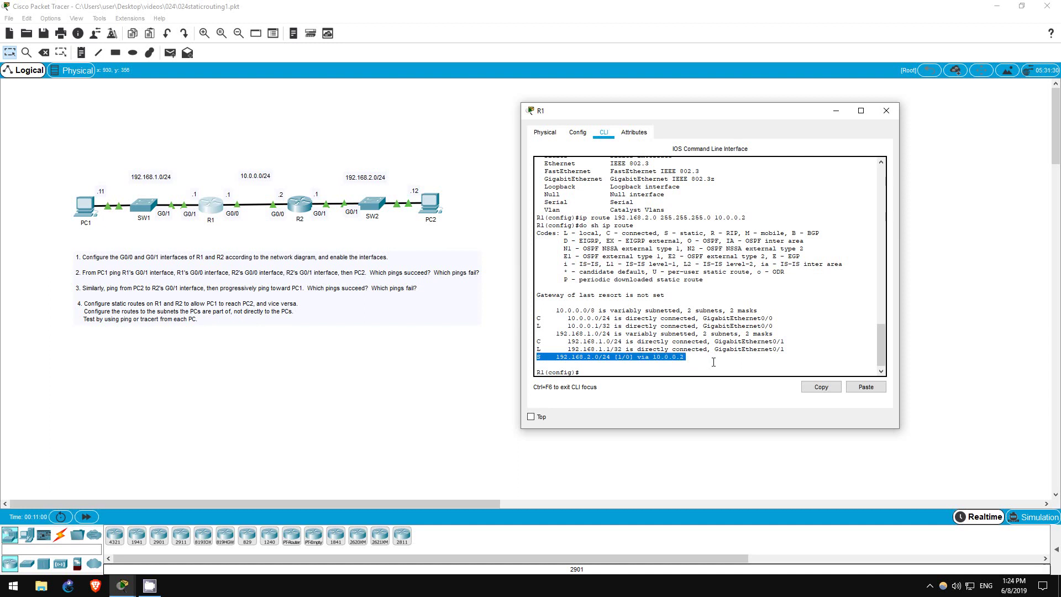
left_click(626, 372)
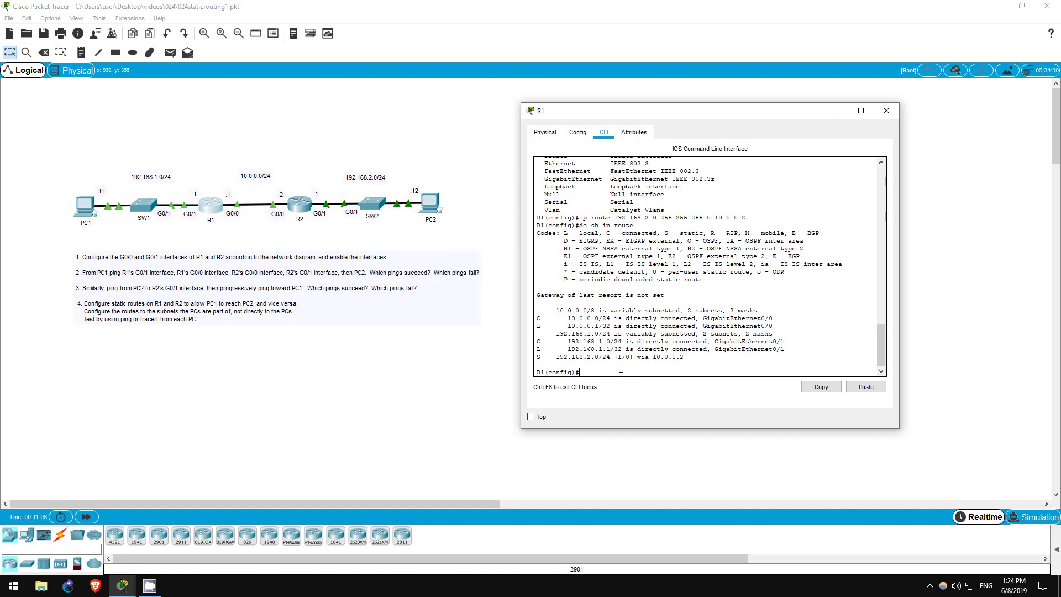
left_click_drag(538, 318, 542, 350)
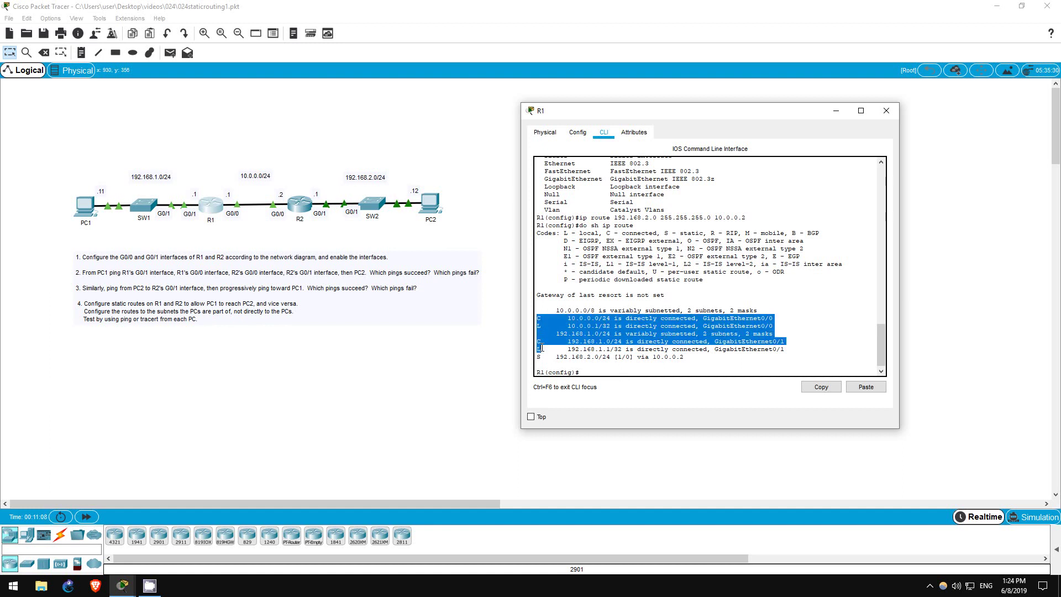
left_click(542, 351)
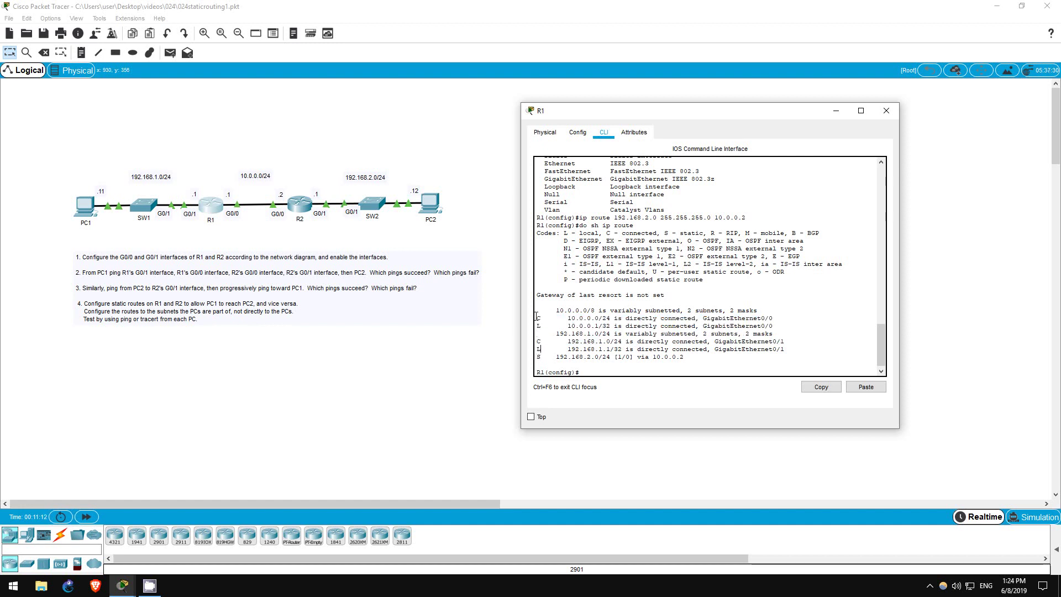
Review R1's connected (10.0.0.0/24, 192.168.1.0/24) and local (10.0.0.1/32, 192.168.1.1/32) routes
left_click_drag(606, 233, 660, 233)
left_click_drag(538, 319, 612, 321)
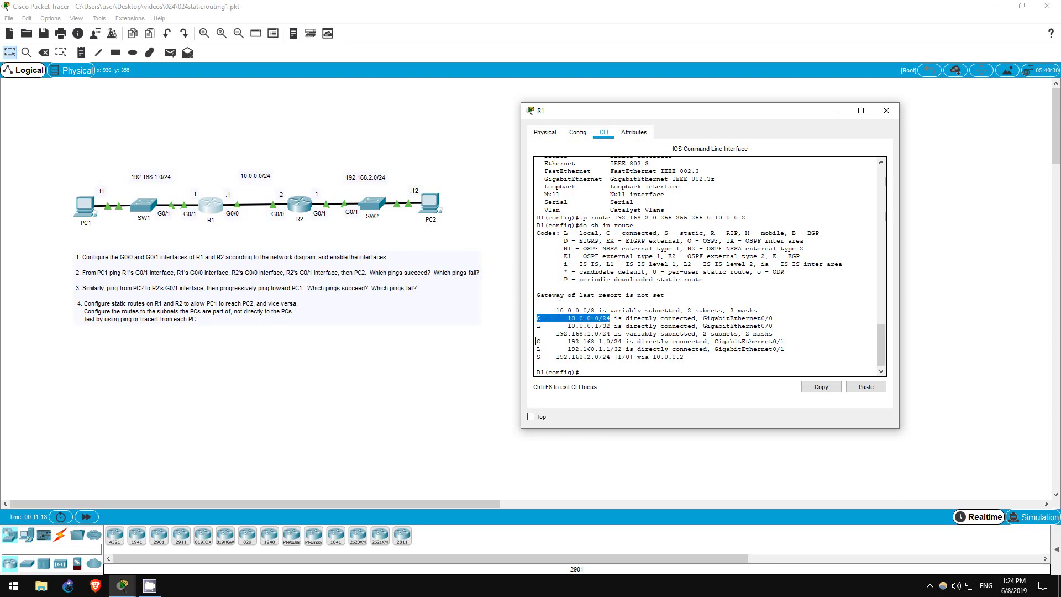
left_click_drag(537, 341, 623, 341)
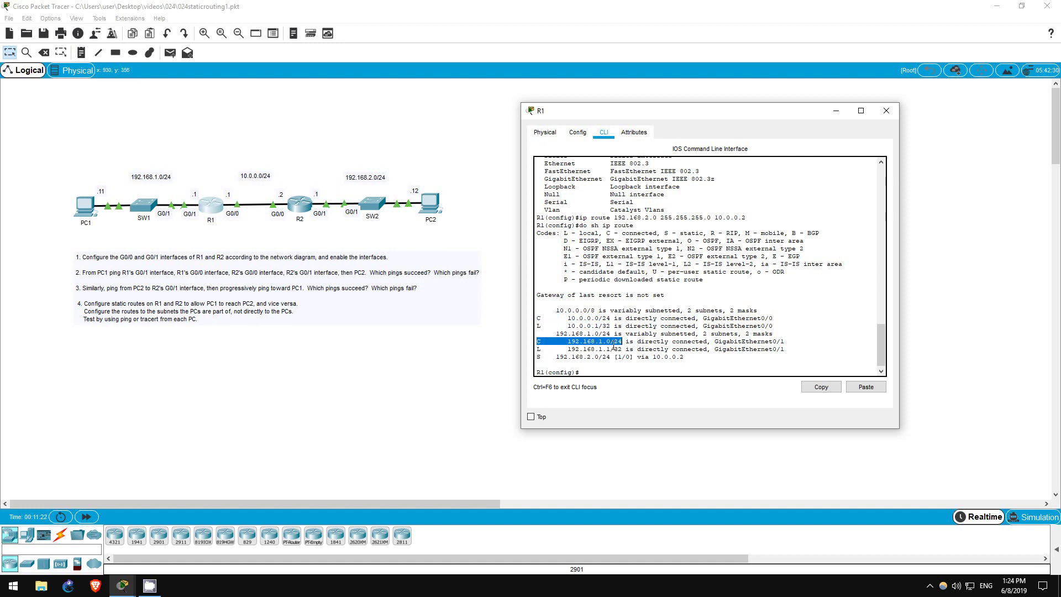
left_click(614, 346)
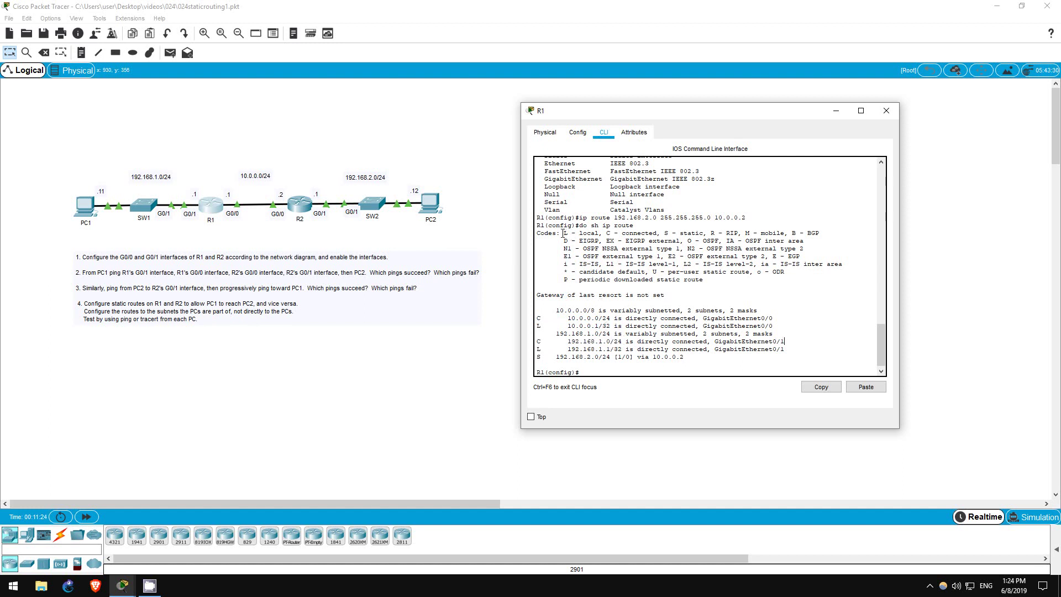
left_click_drag(560, 233, 598, 234)
left_click_drag(537, 326, 621, 323)
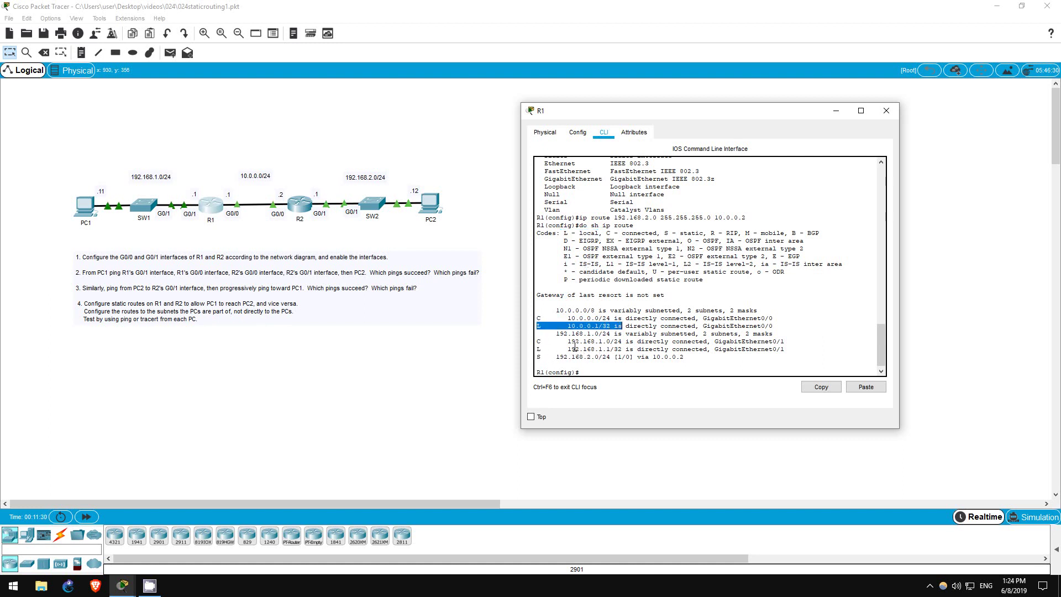
left_click_drag(538, 350, 626, 356)
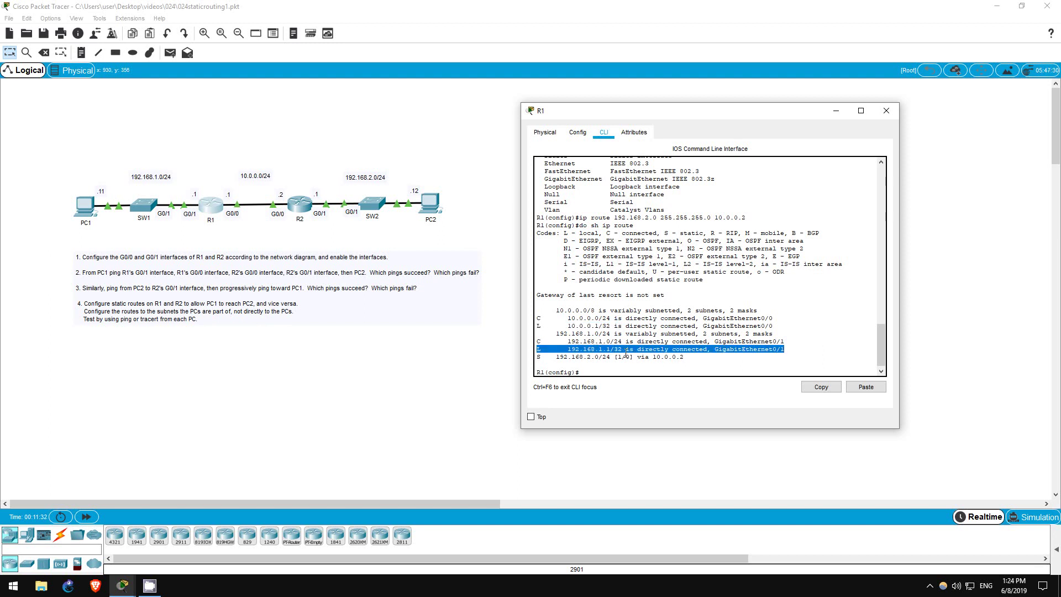
left_click(623, 351)
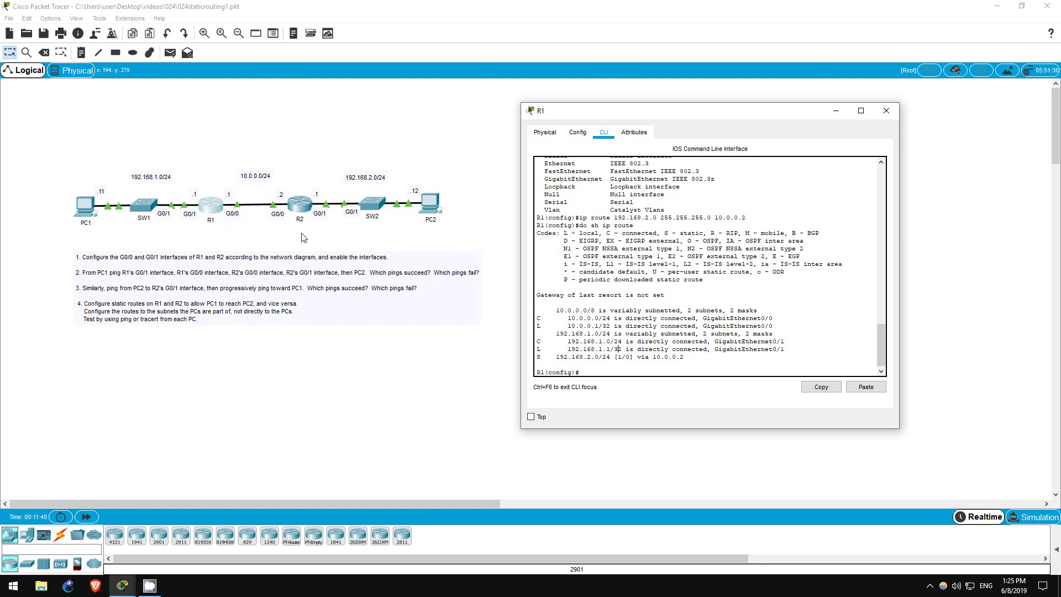
Close R1, enter 'ip route 192.168.1.0 255.255.255.0 g0/0' on R2, and close R2
key("alt+F4")
left_click(300, 204)
left_click(662, 386)
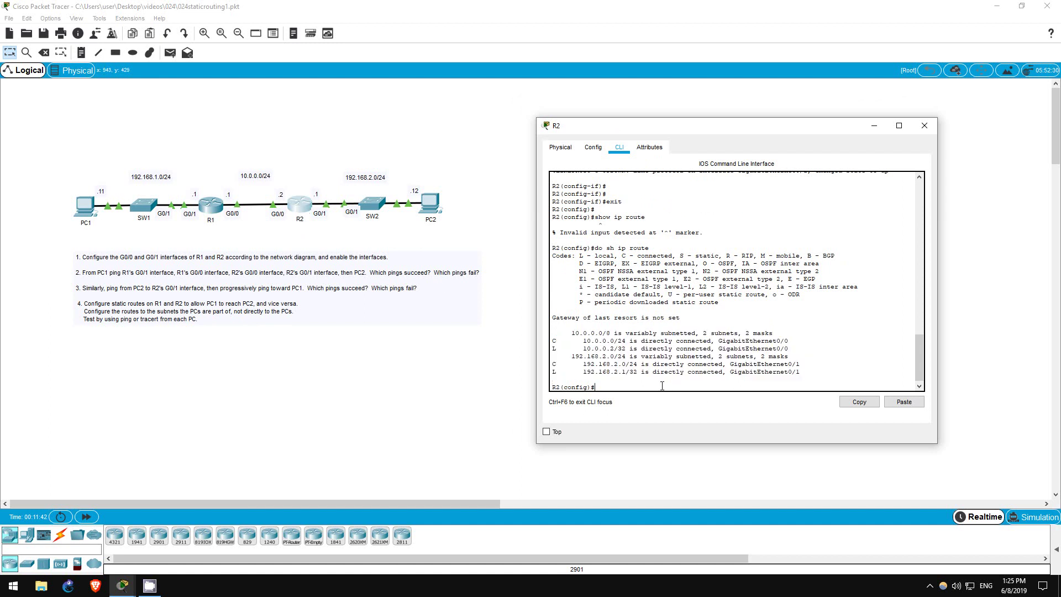
type("ip route 192.168.1.0 255.255.255.0")
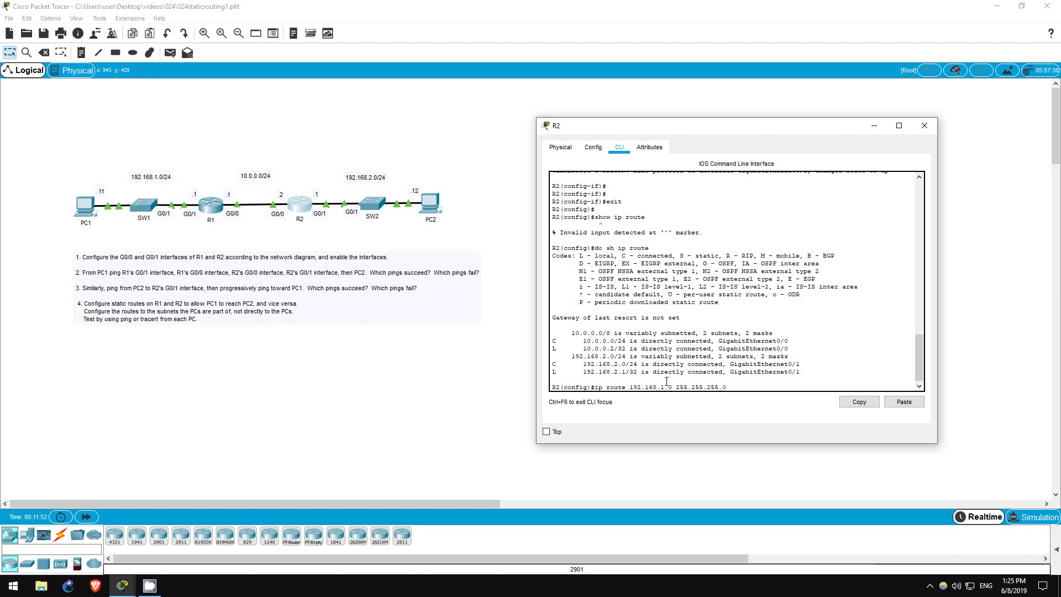
type("?")
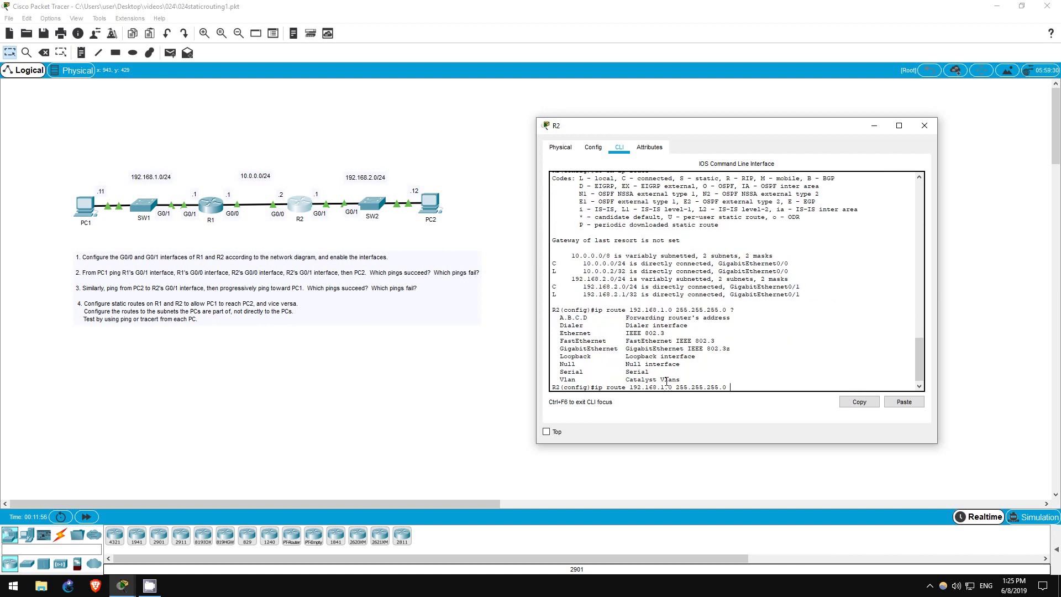
type(" g0/0")
key("Return")
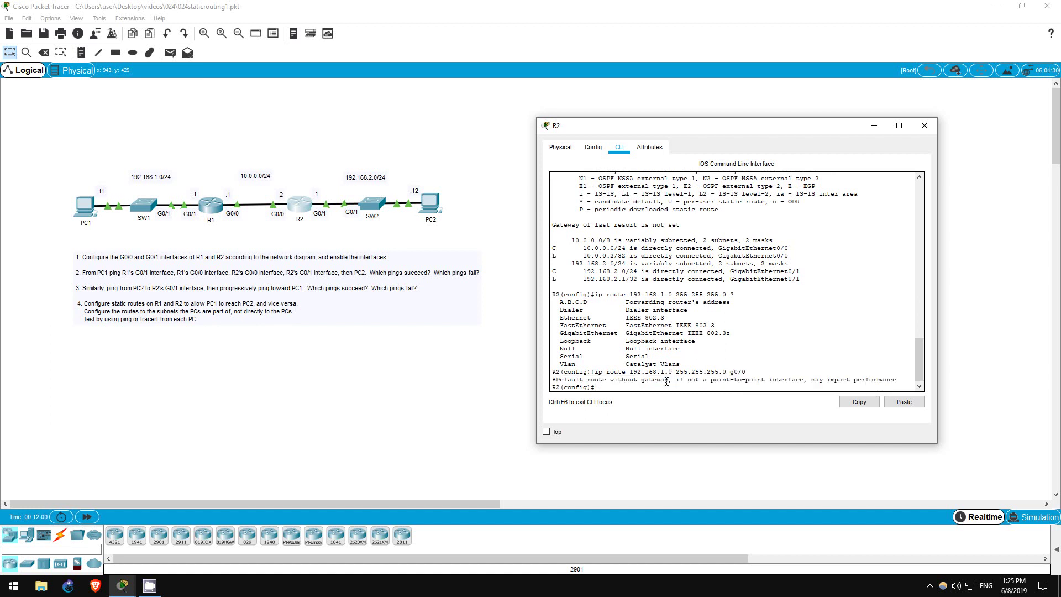
key("Return")
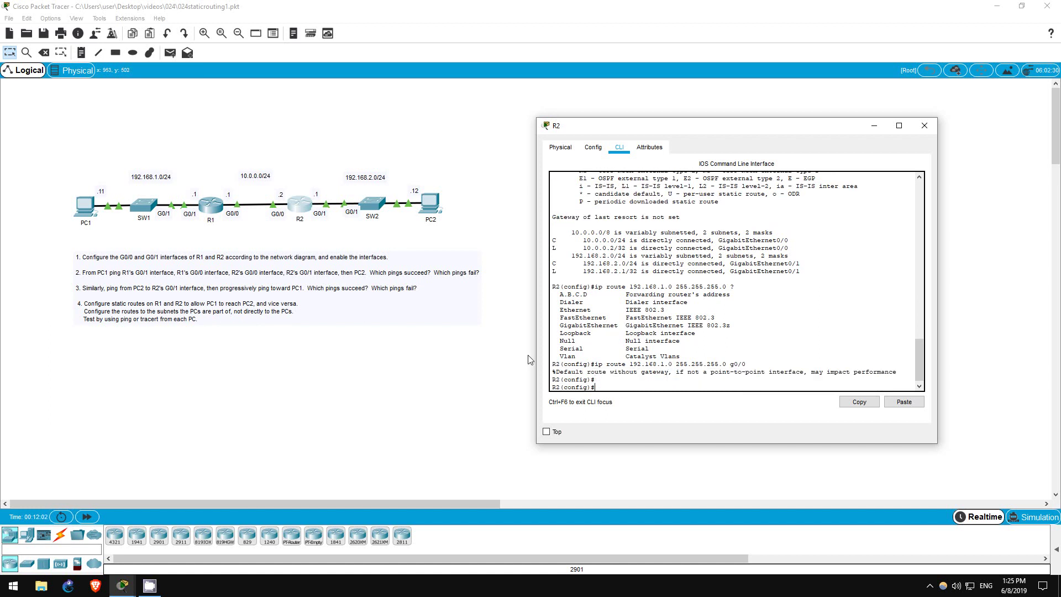
left_click(399, 380)
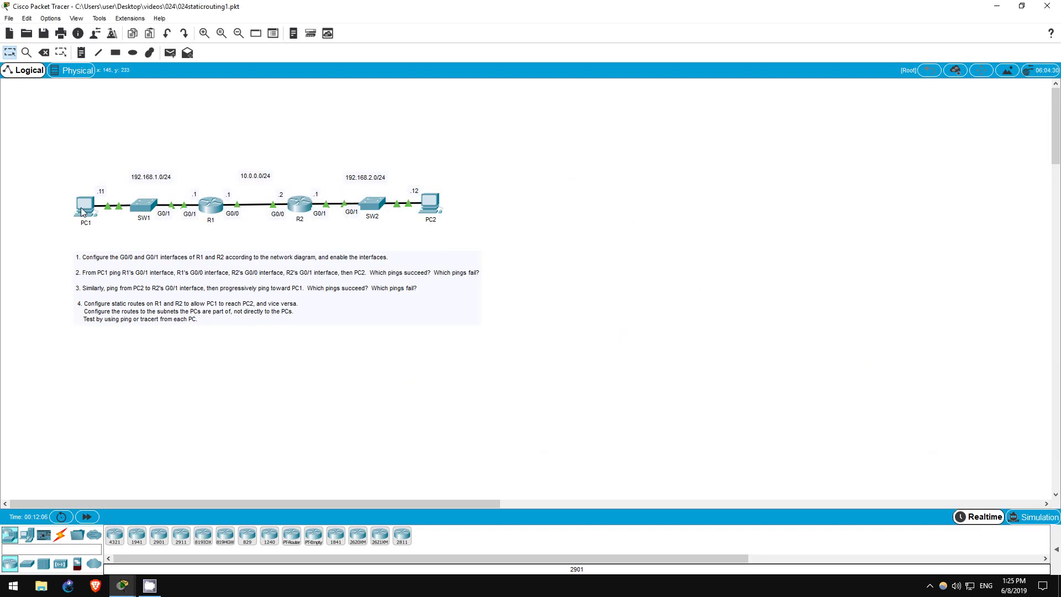
Ping 192.168.2.12 from PC1, getting 3 of 4 replies, then repeat the ping
left_click(82, 211)
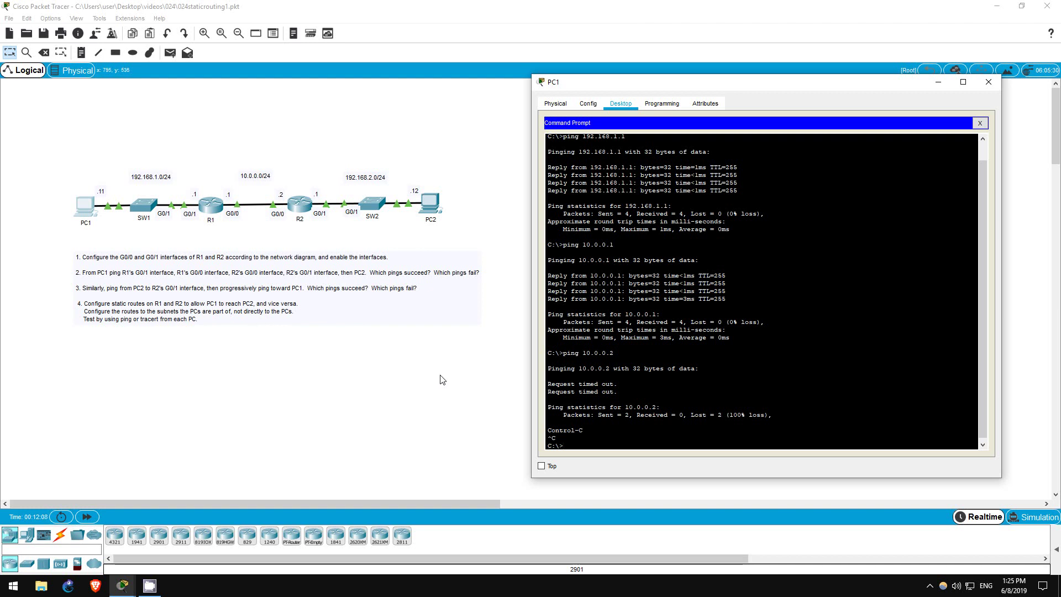
type("ping 192.168.2.12")
key("Return")
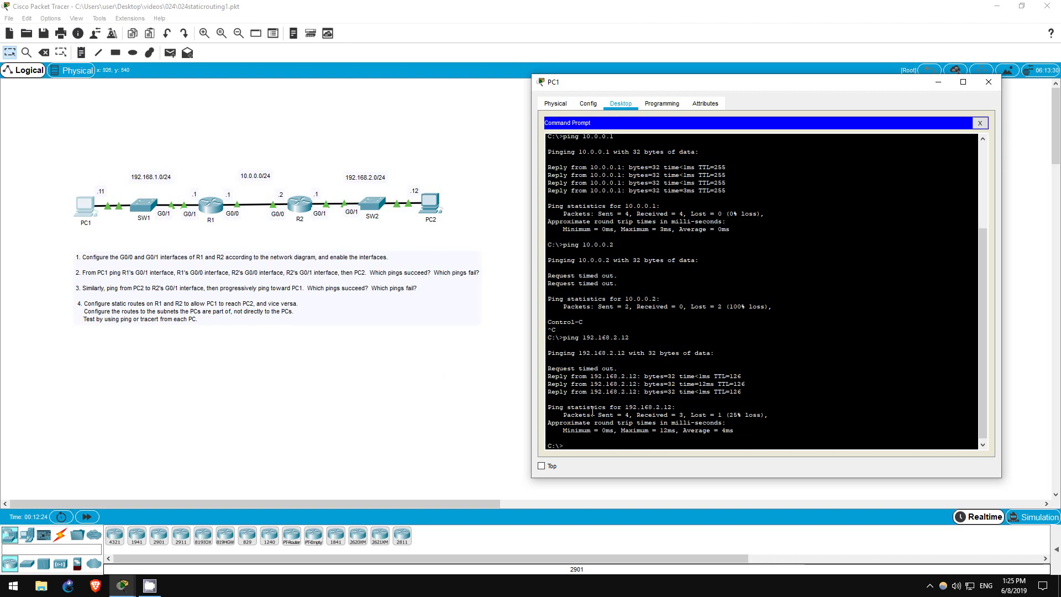
left_click_drag(549, 376, 786, 446)
left_click(605, 447)
key("Up")
key("Return")
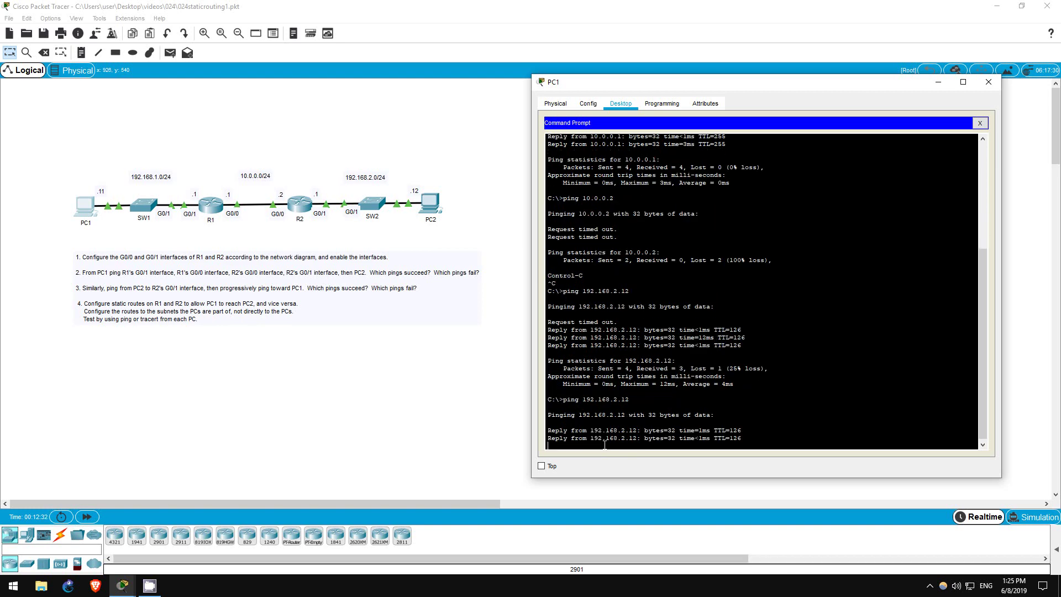